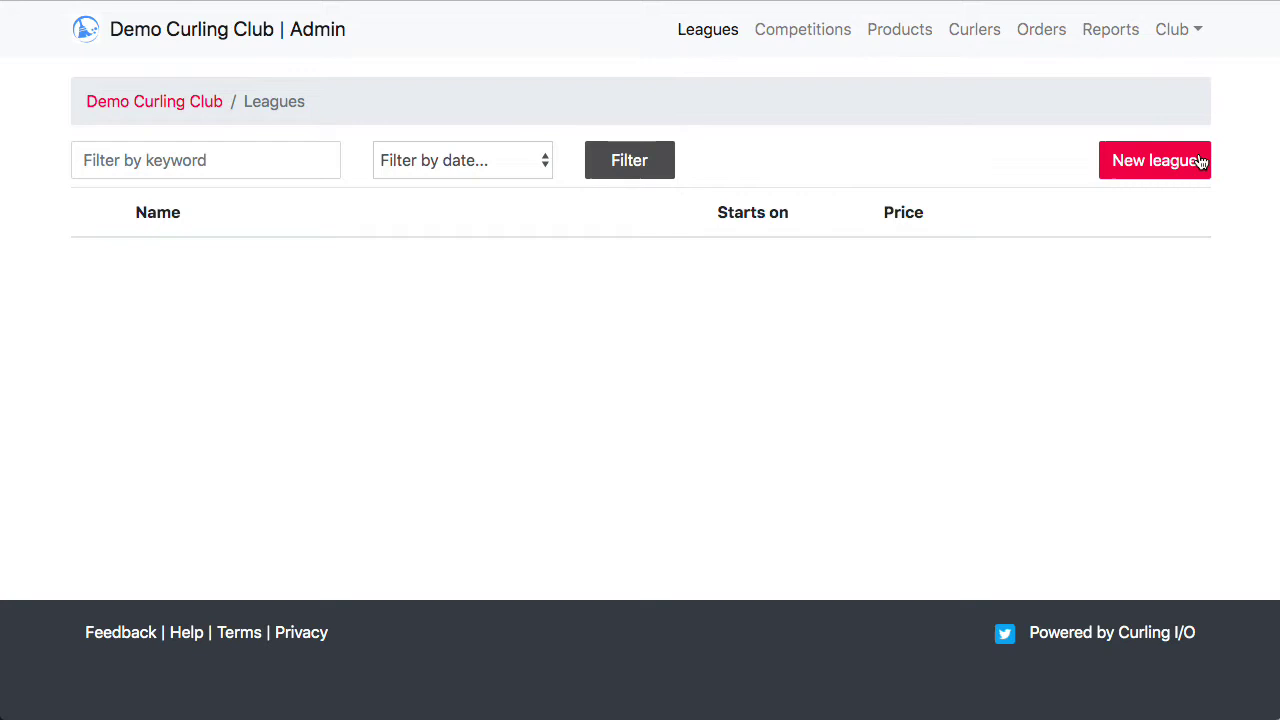
Step: Start a new league named 'Monday Night Open'
left_click(1141, 166)
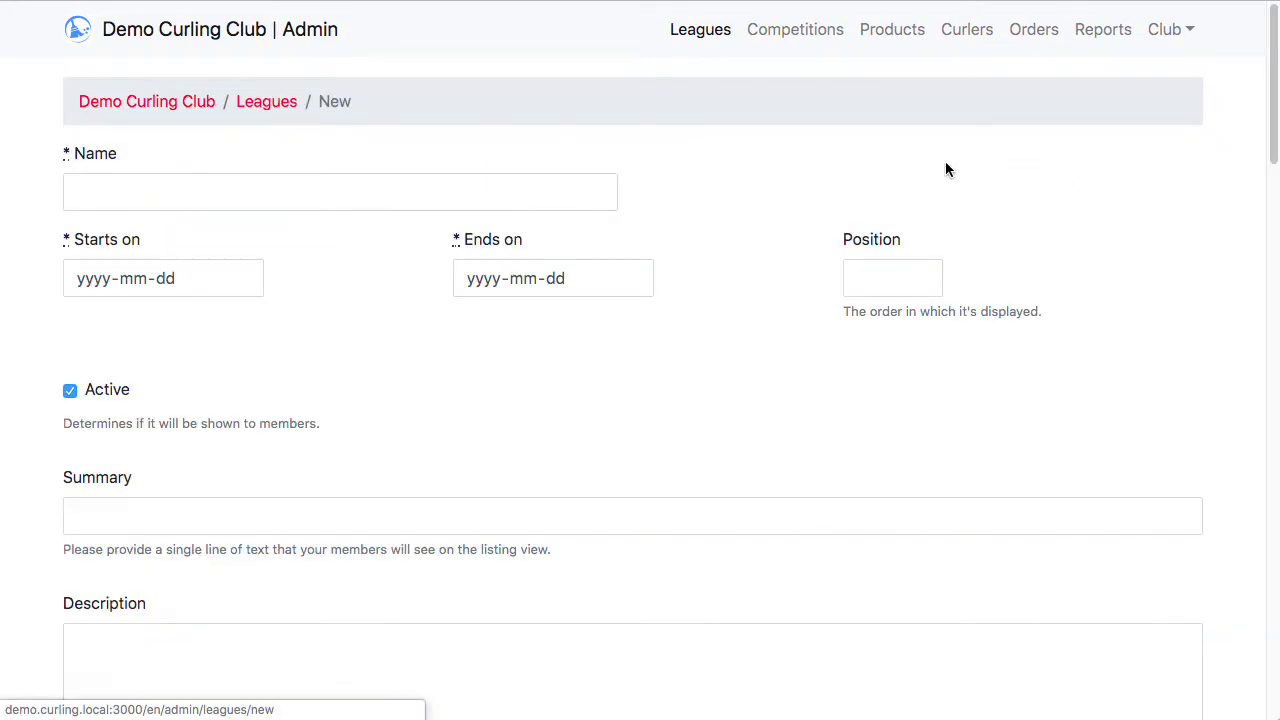
left_click(441, 191)
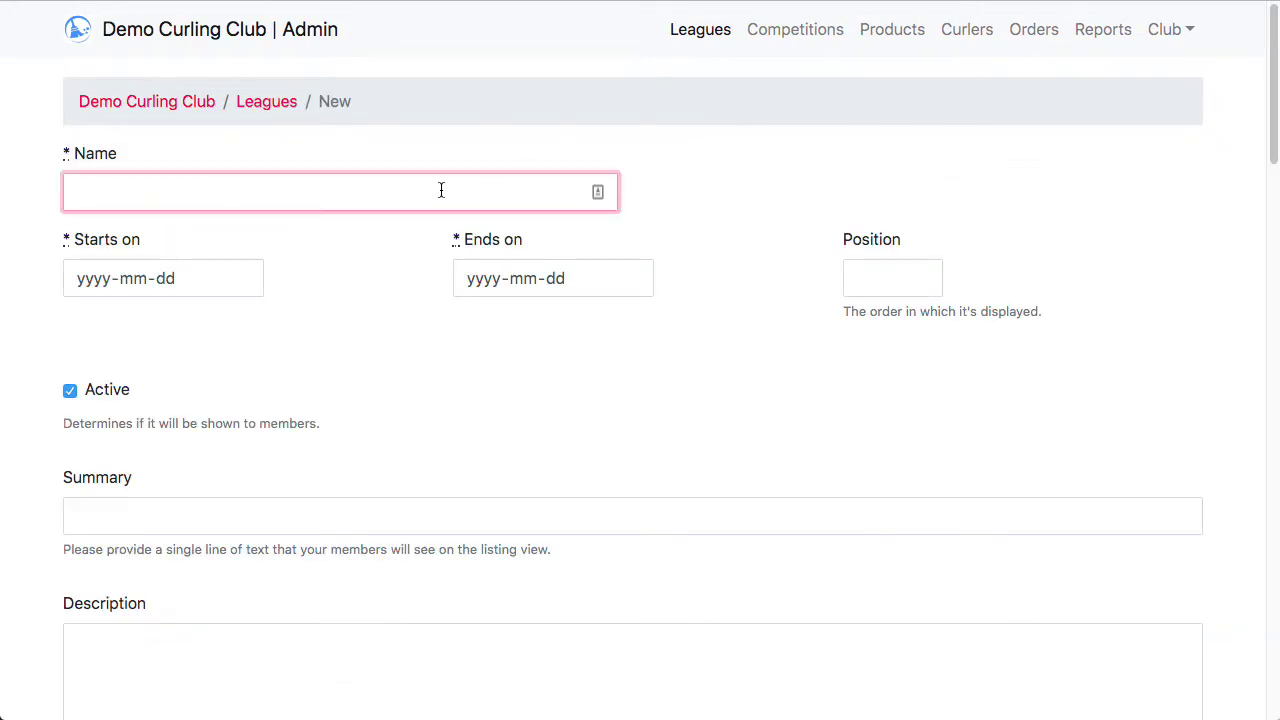
type("Monday Night O")
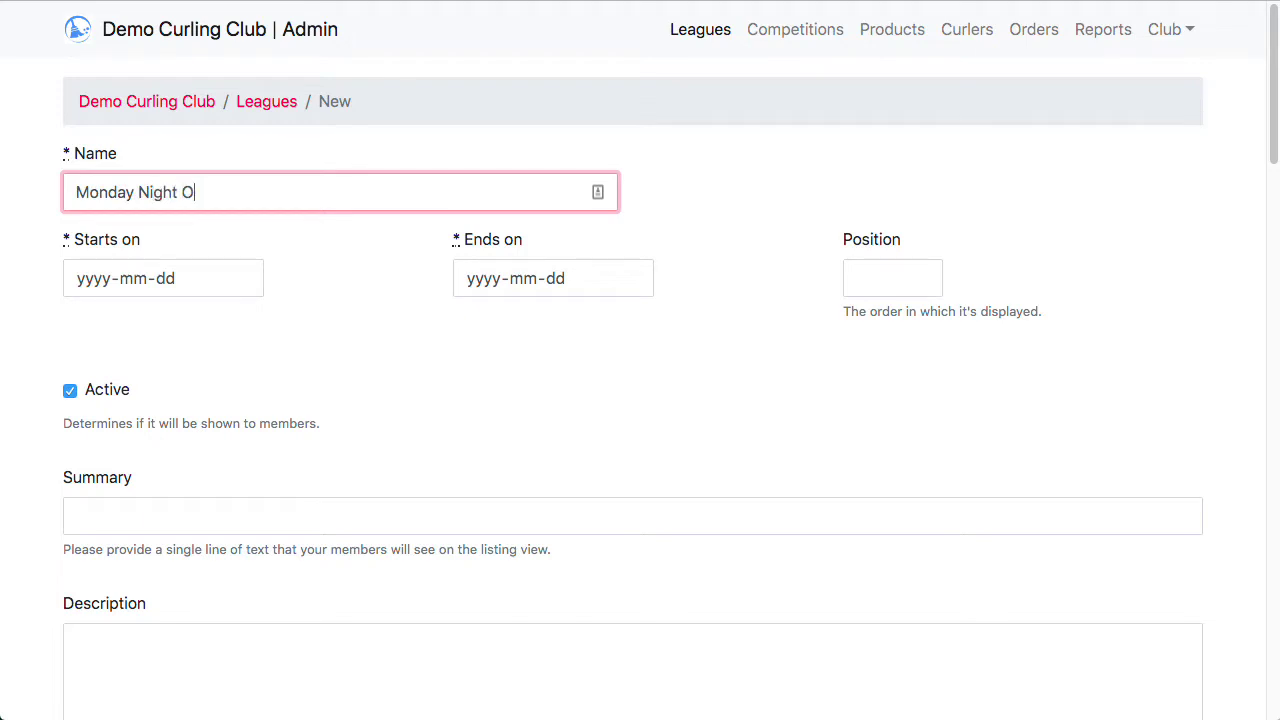
type("pen")
Step: Set the league to start on 2019-10-07 and end on 2020-03-09
left_click(238, 279)
left_click(250, 321)
left_click(250, 321)
left_click(250, 321)
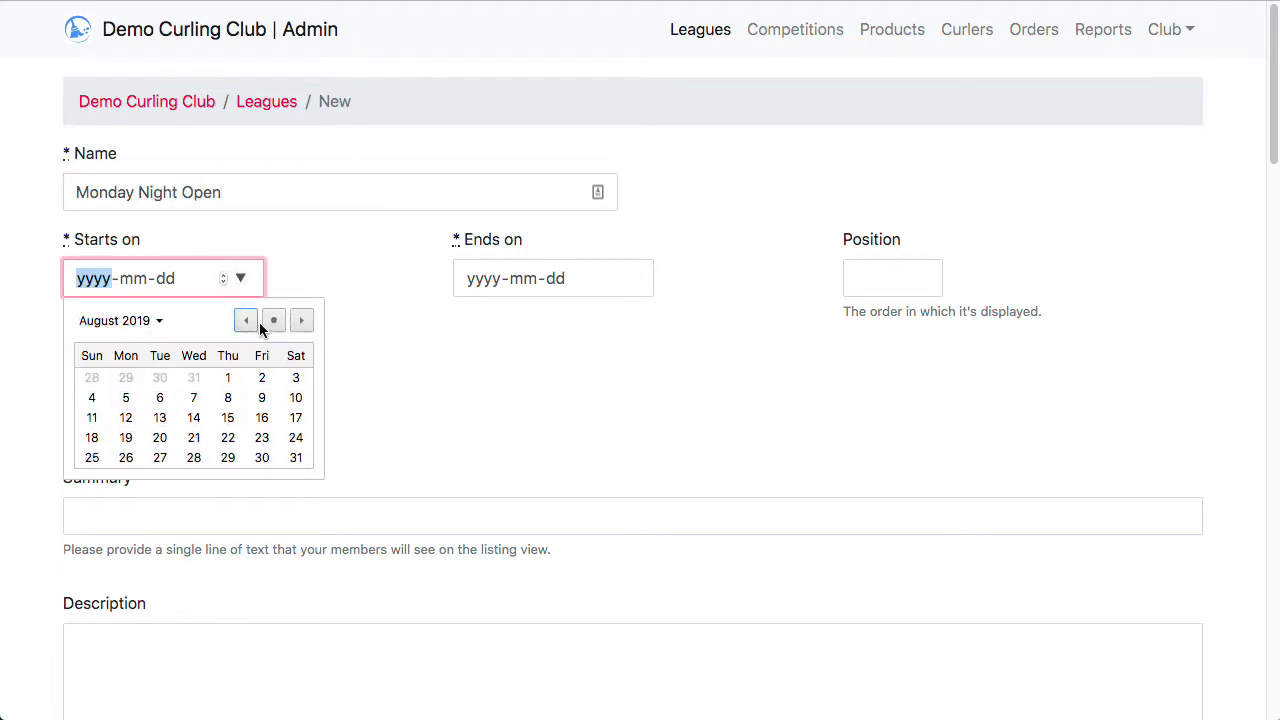
left_click(301, 320)
left_click(301, 320)
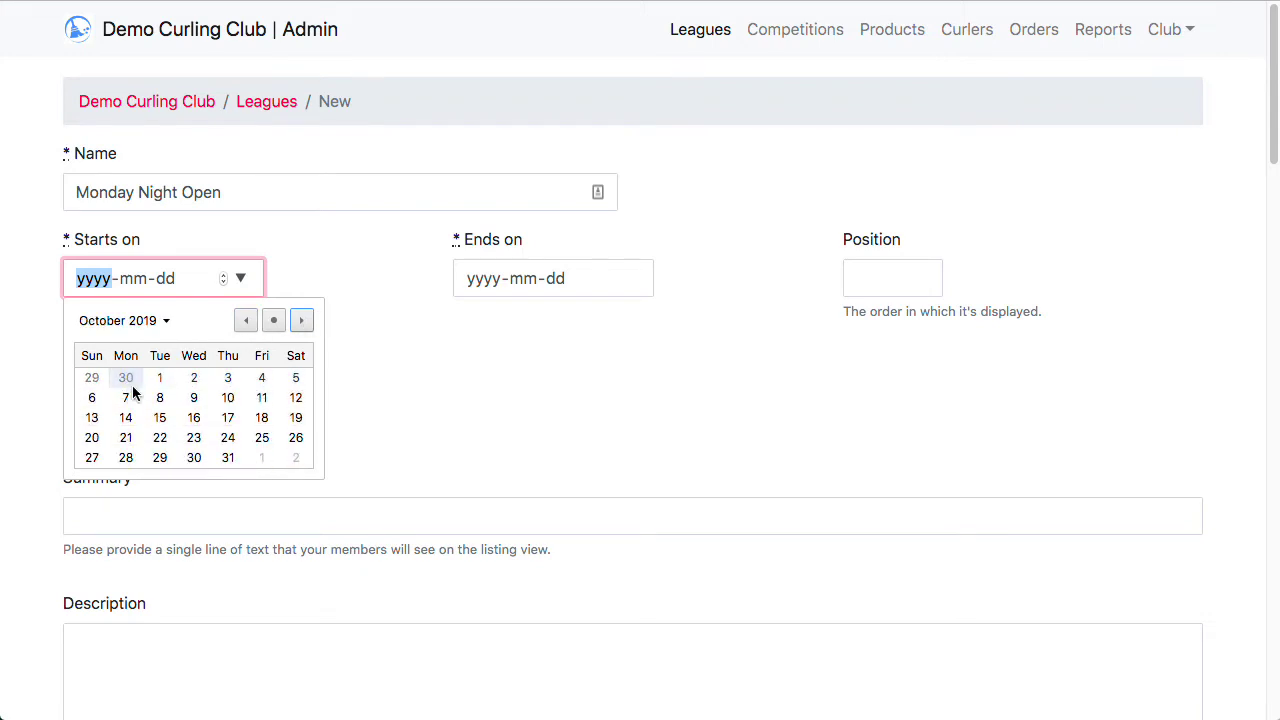
left_click(126, 397)
left_click(630, 278)
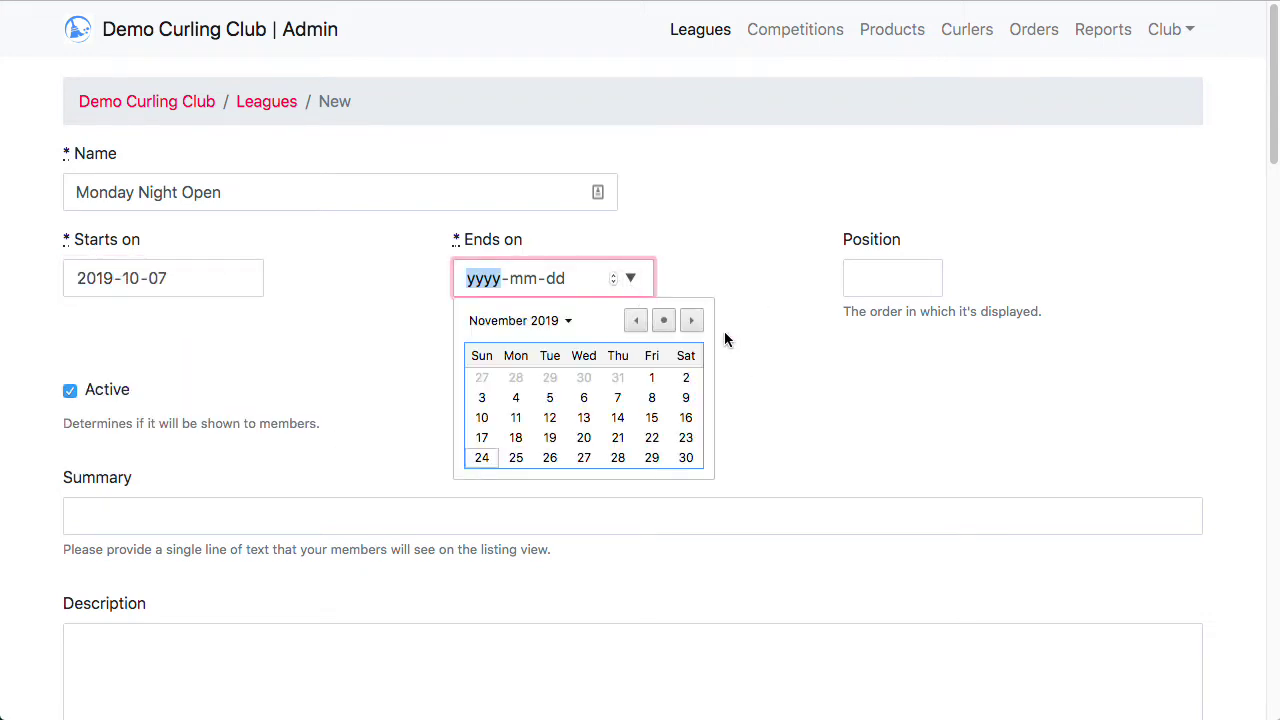
left_click(691, 320)
left_click(691, 320)
left_click(691, 320)
left_click(691, 320)
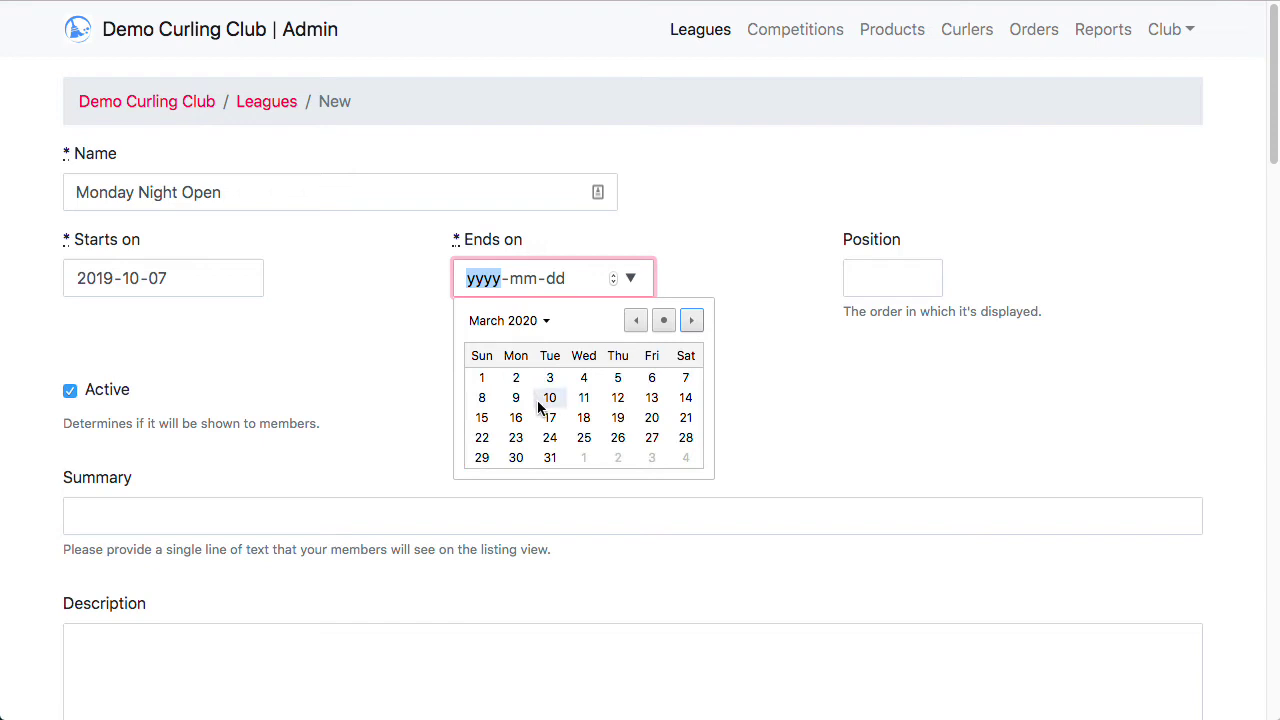
left_click(516, 397)
Step: Set the league's Position to 1
key("Tab")
key("Tab")
key("Tab")
type("1")
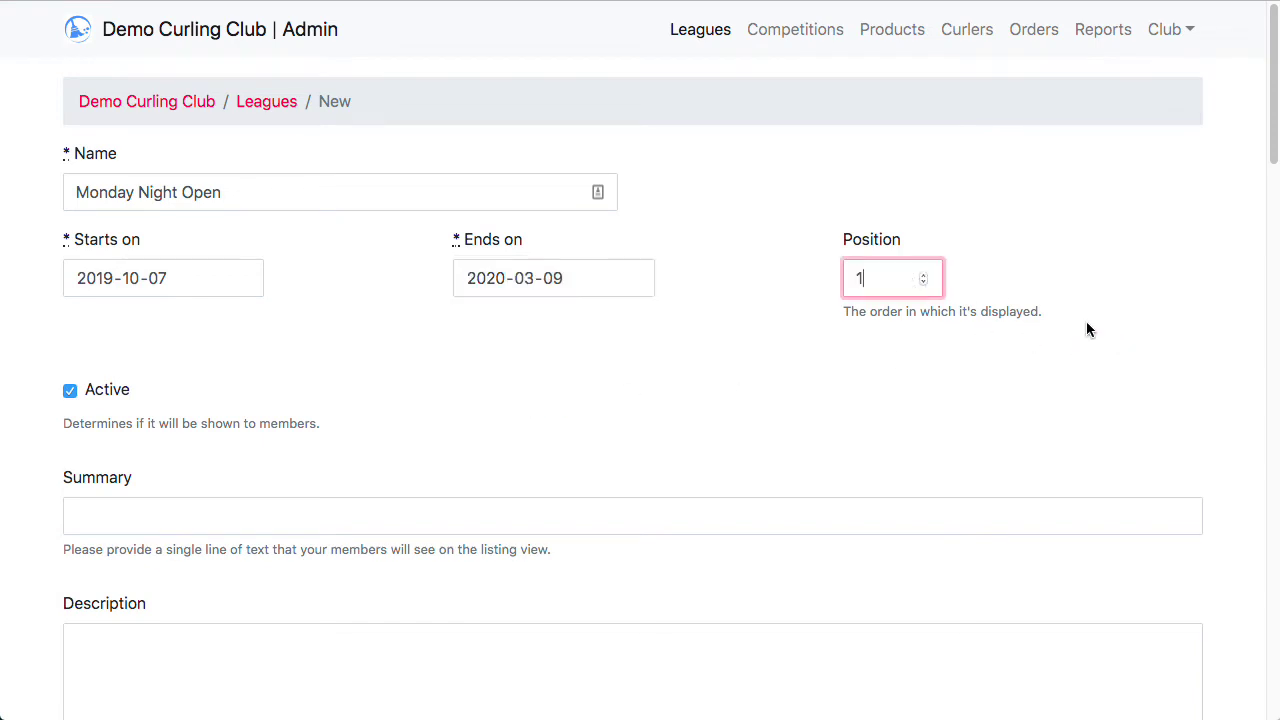
left_click(1167, 262)
scroll(1103, 254, "down", 2)
scroll(1101, 254, "down", 2)
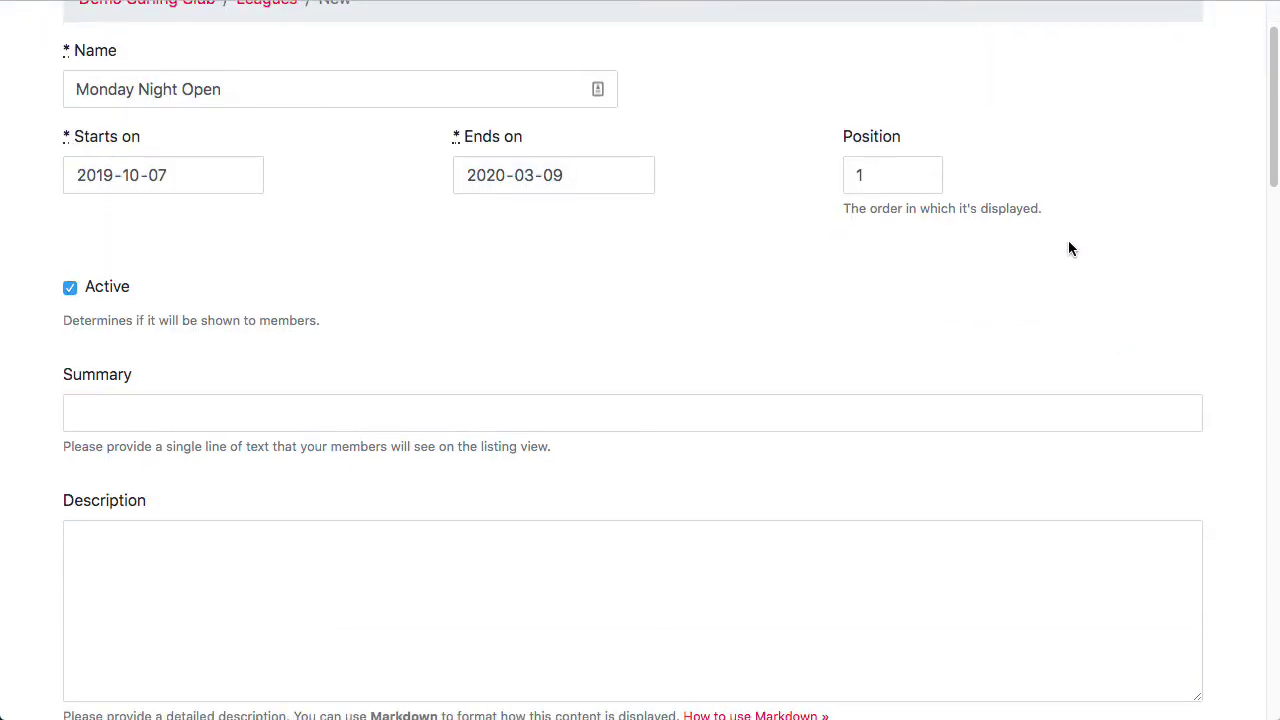
left_click(686, 306)
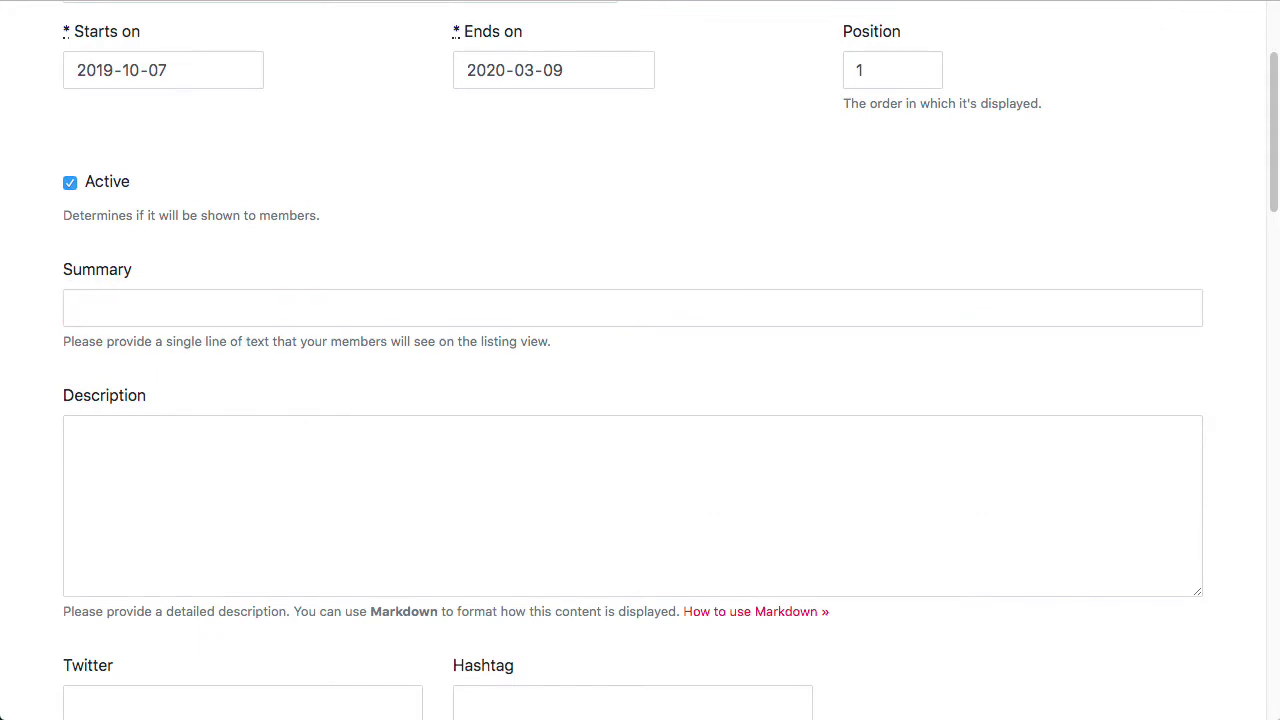
Step: Paste the '6:00 pm, 9:00 pm' summary and the description, with draw times in their own paragraph
left_click(155, 313)
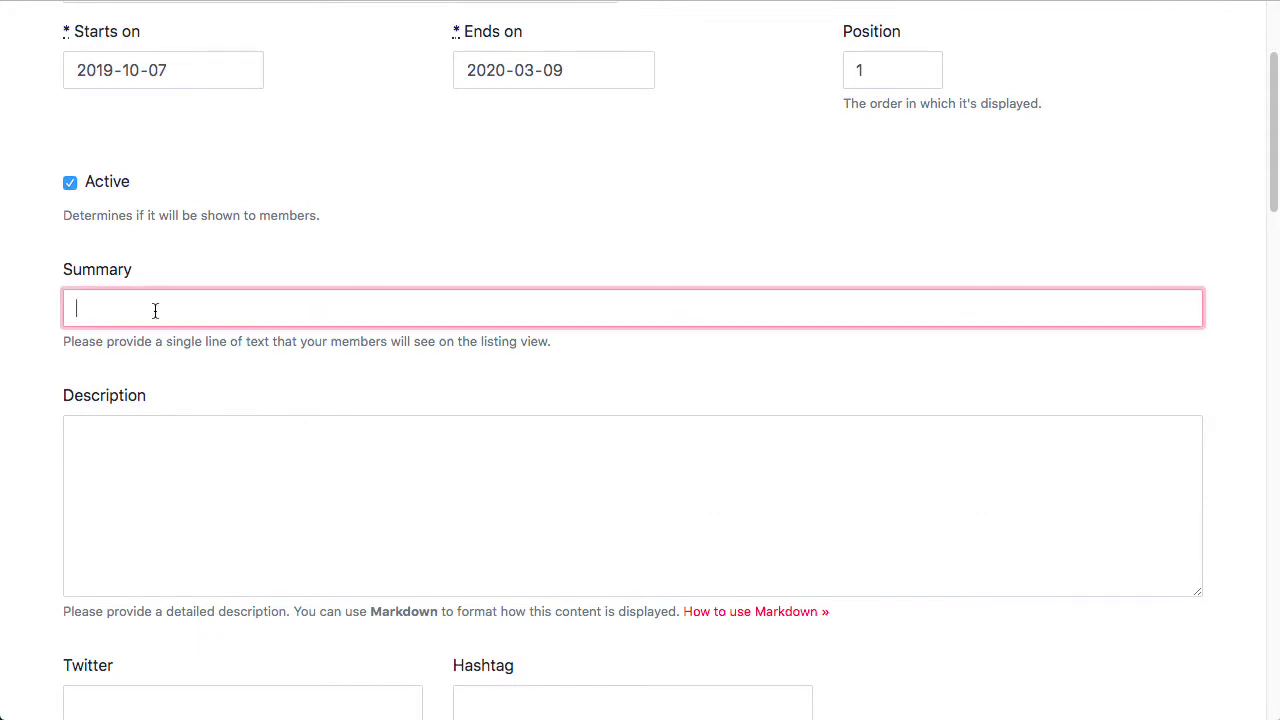
type("6:00 pm, 9:00 pm")
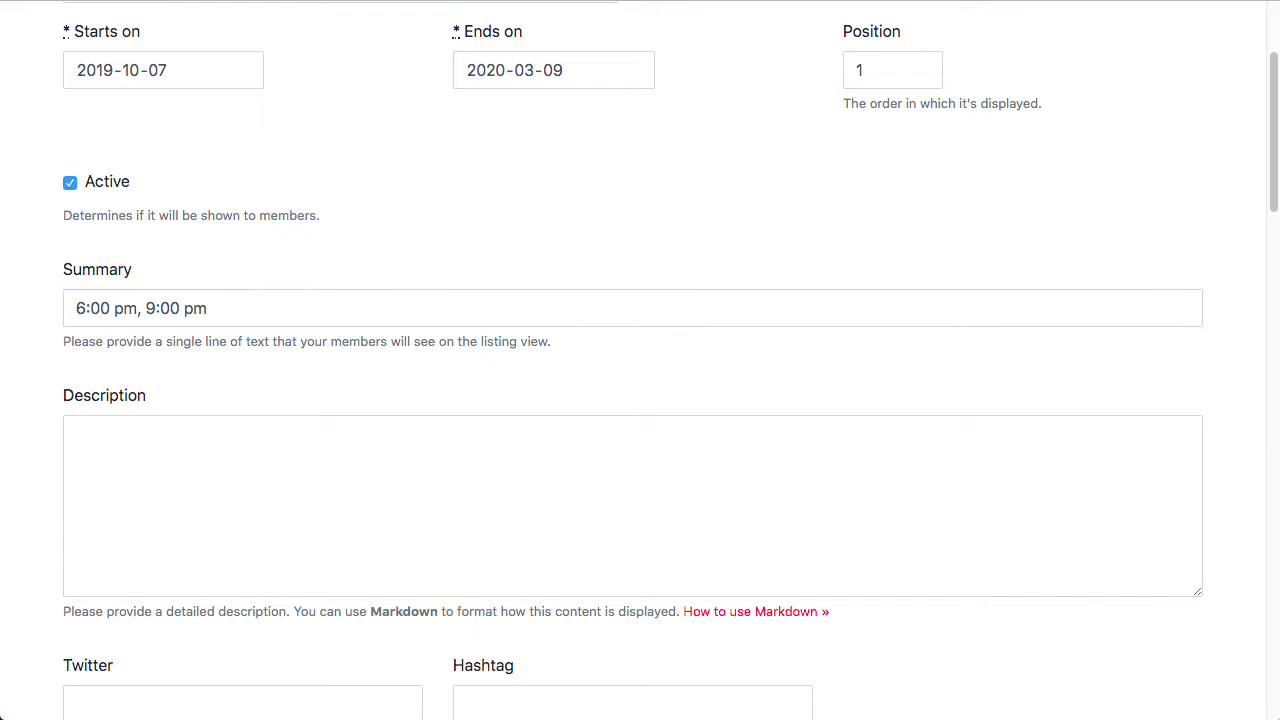
left_click(240, 467)
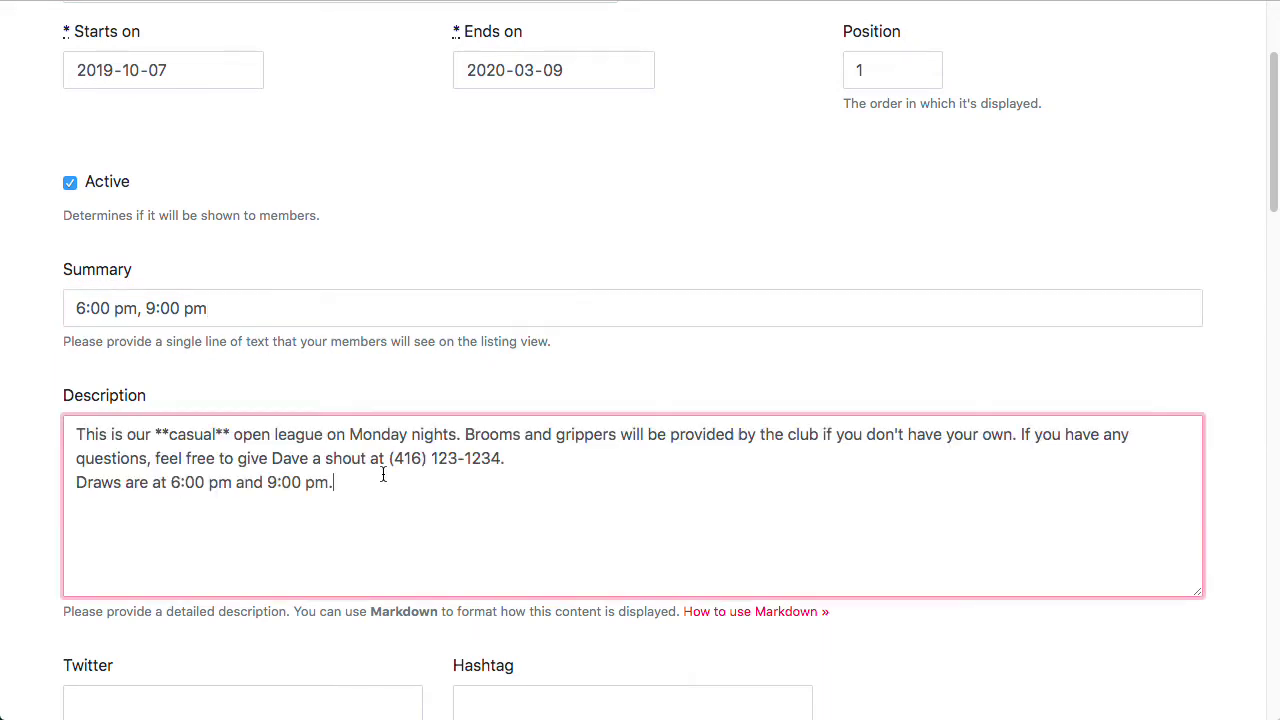
left_click(597, 463)
key("Return")
left_click(1230, 238)
scroll(1224, 230, "down", 2)
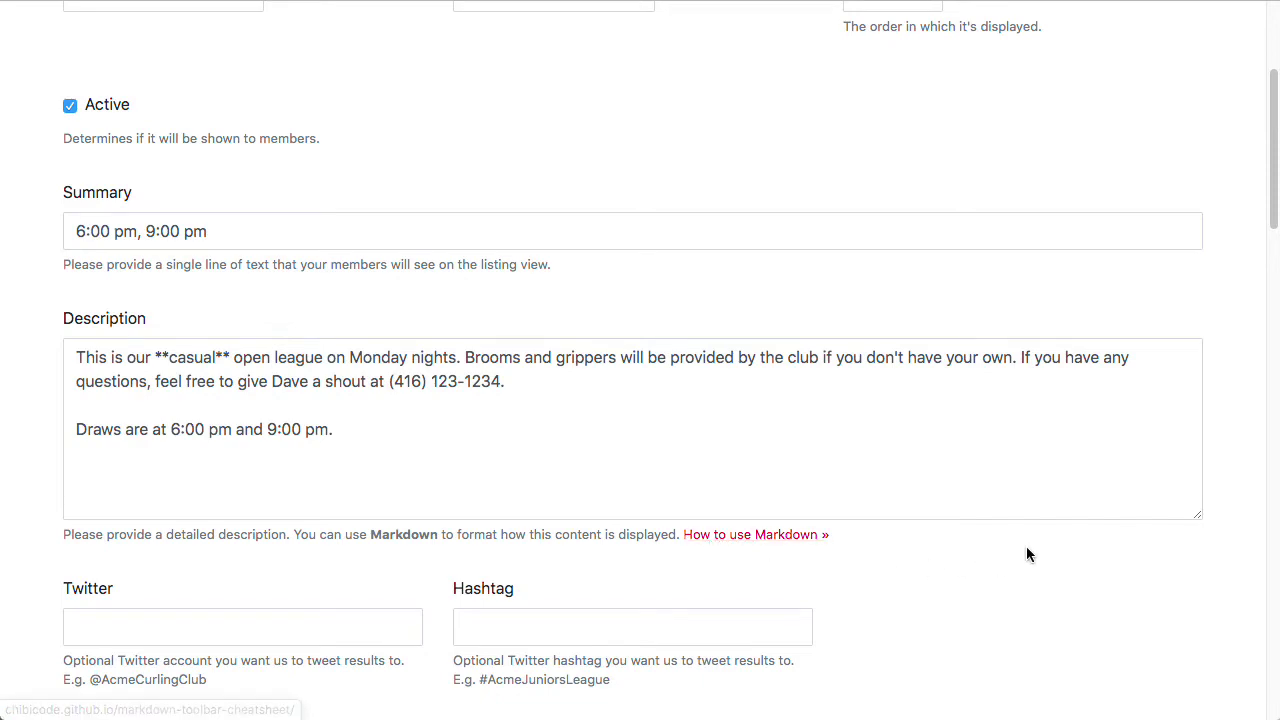
scroll(1026, 546, "down", 3)
Step: Attach 1.jpg as the sponsor logo and enter 'Tim Hortons' as sponsor
scroll(923, 414, "down", 4)
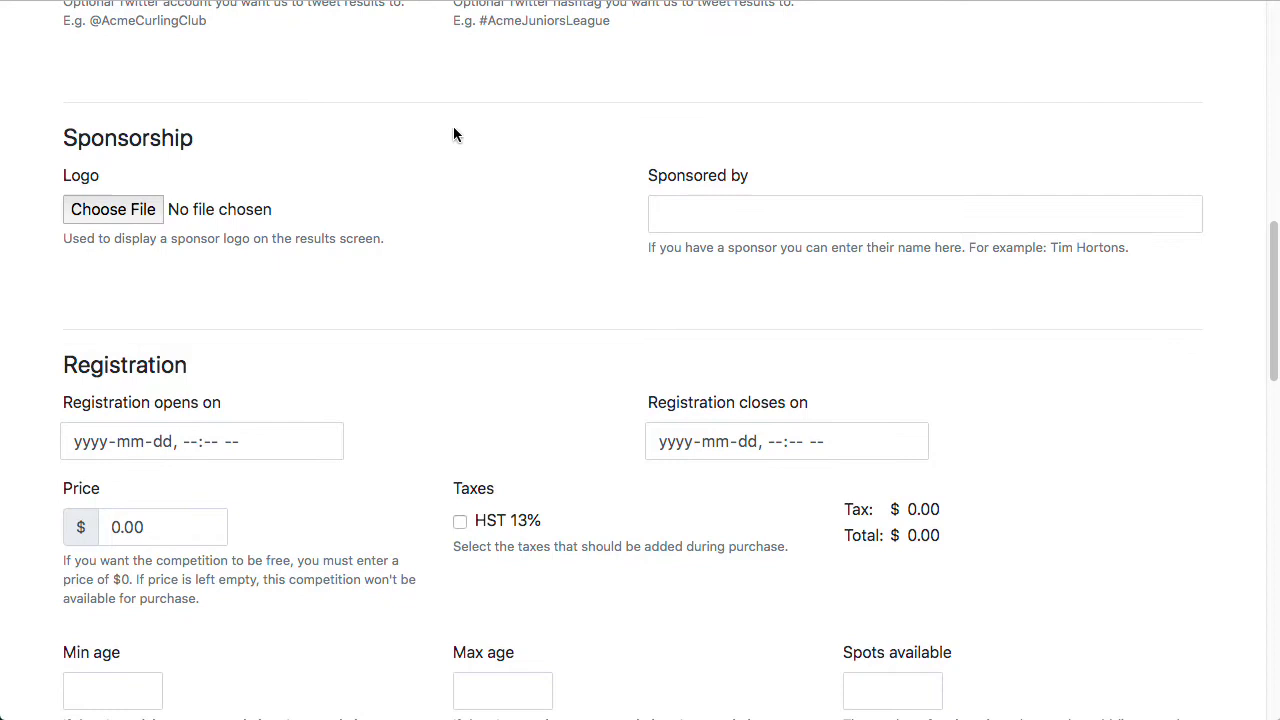
left_click(113, 214)
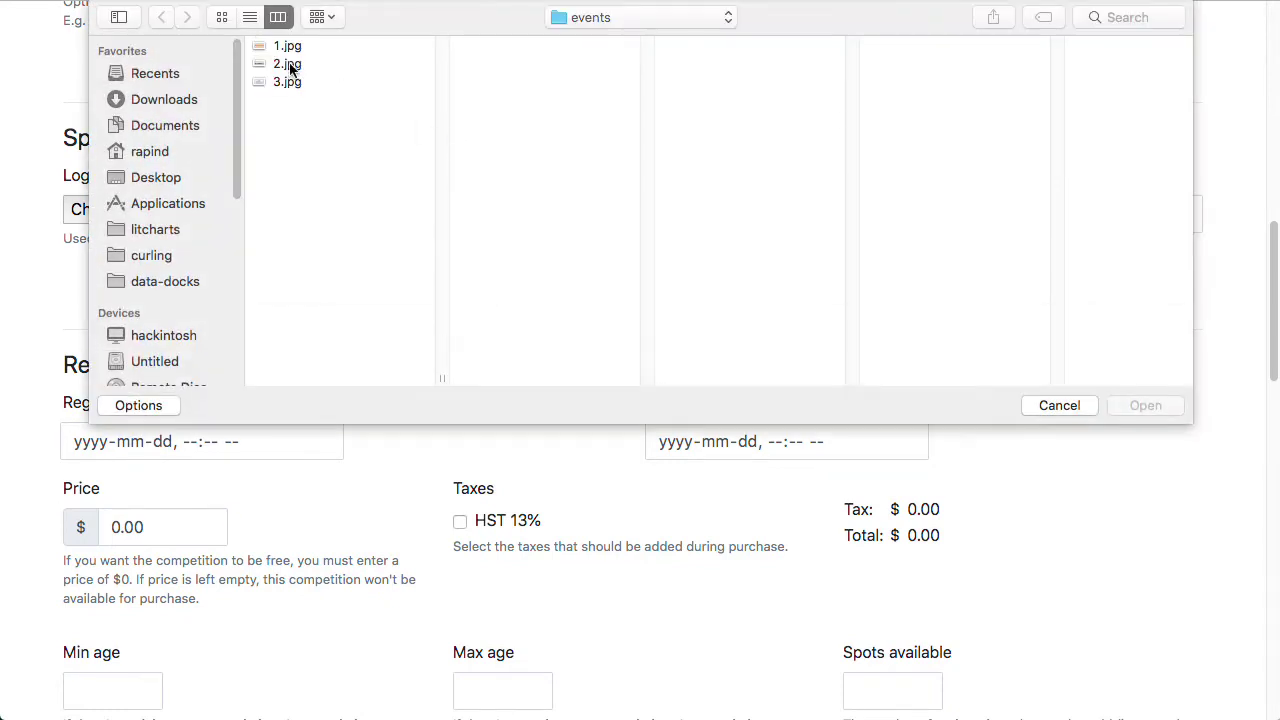
double_click(285, 50)
left_click(883, 212)
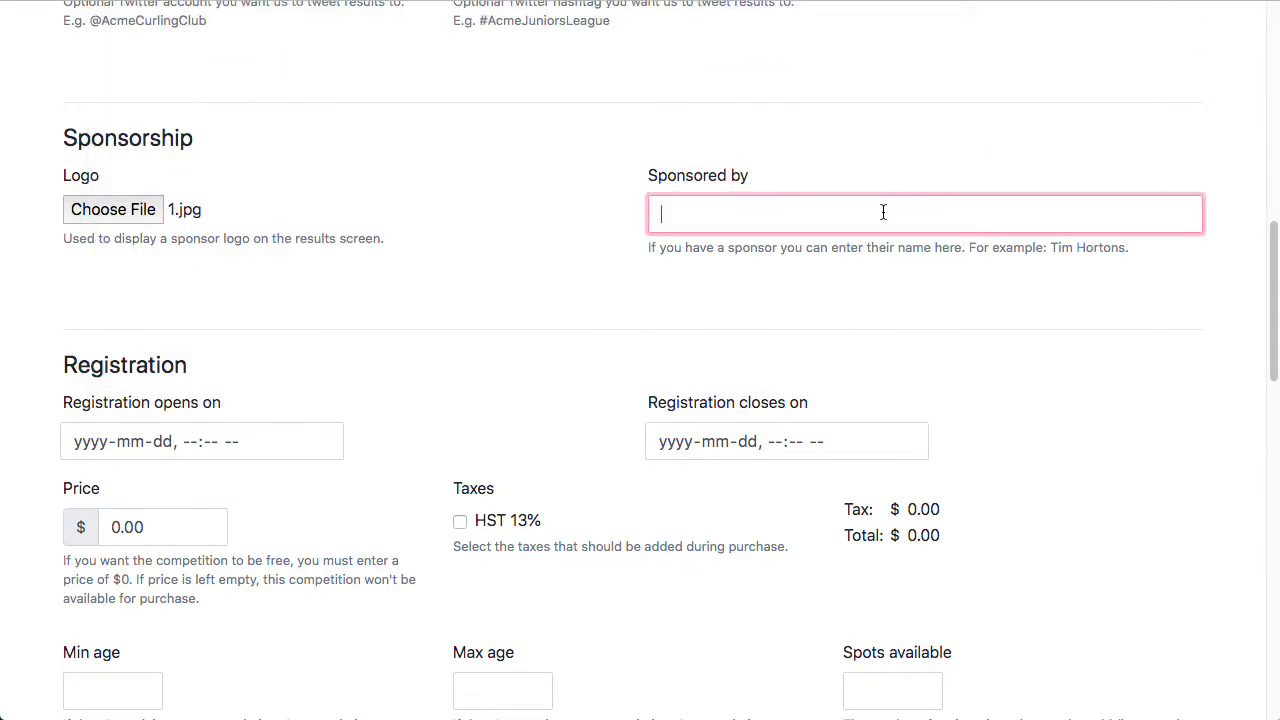
type("Tim Hortons")
left_click(509, 304)
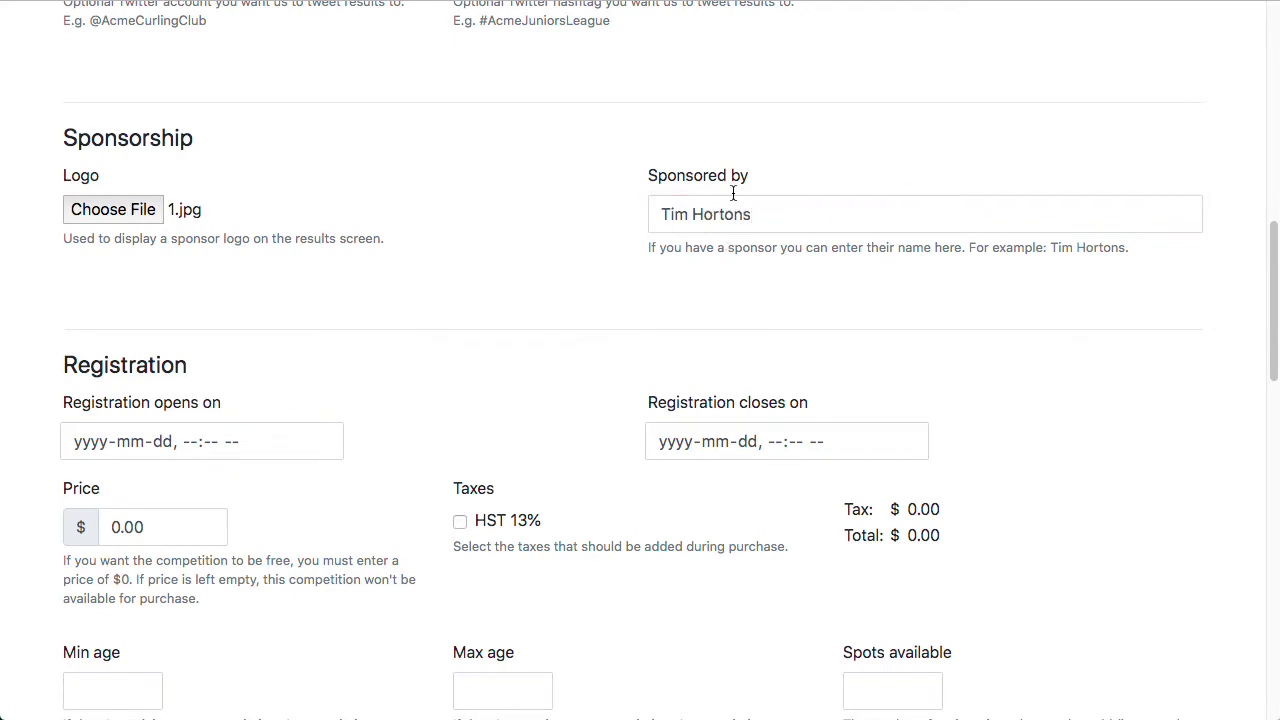
scroll(1064, 335, "down", 2)
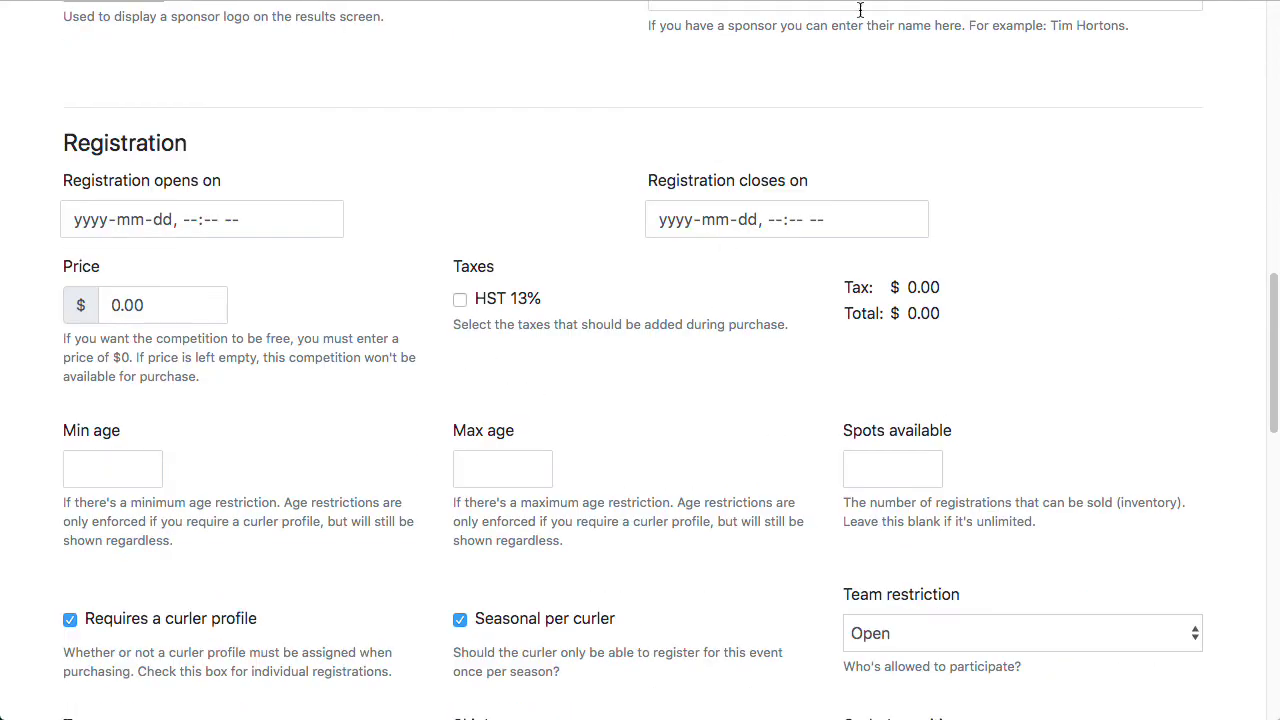
scroll(1191, 150, "down", 1)
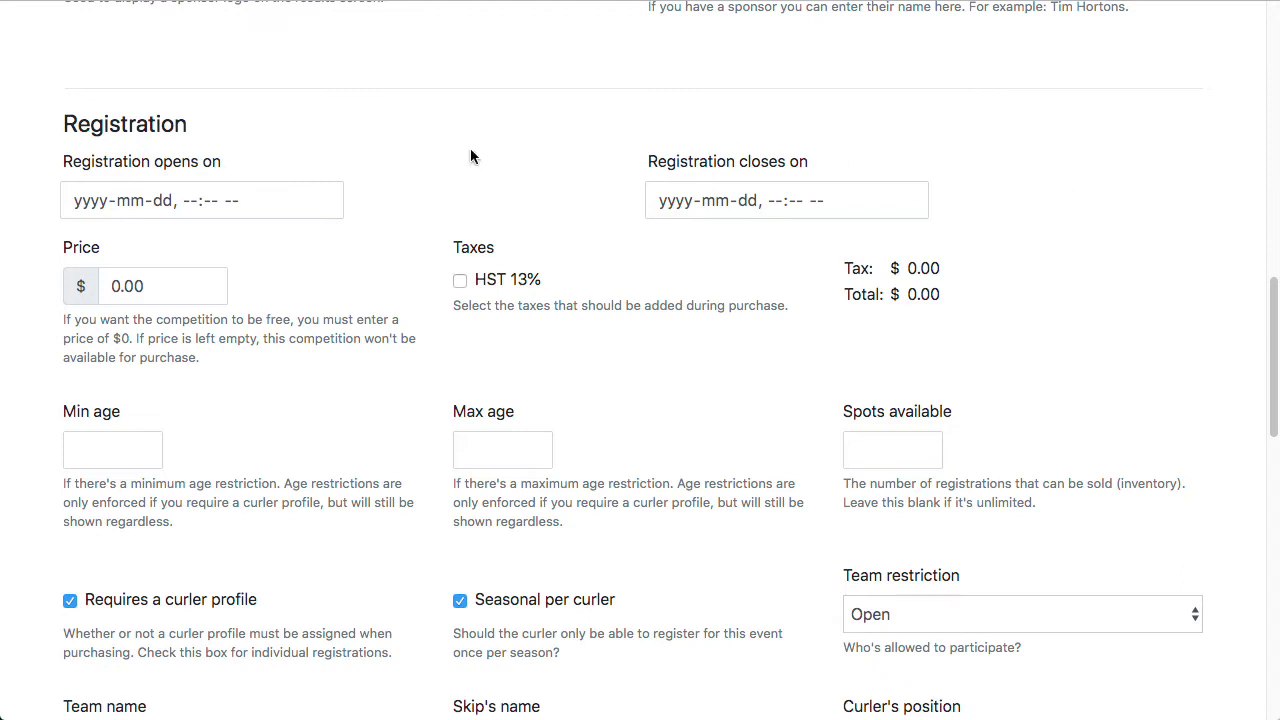
Step: Set registration to open 2019-09-01 and close 2020-01-06, both at 12:00 am
left_click(322, 201)
left_click(243, 242)
left_click(243, 242)
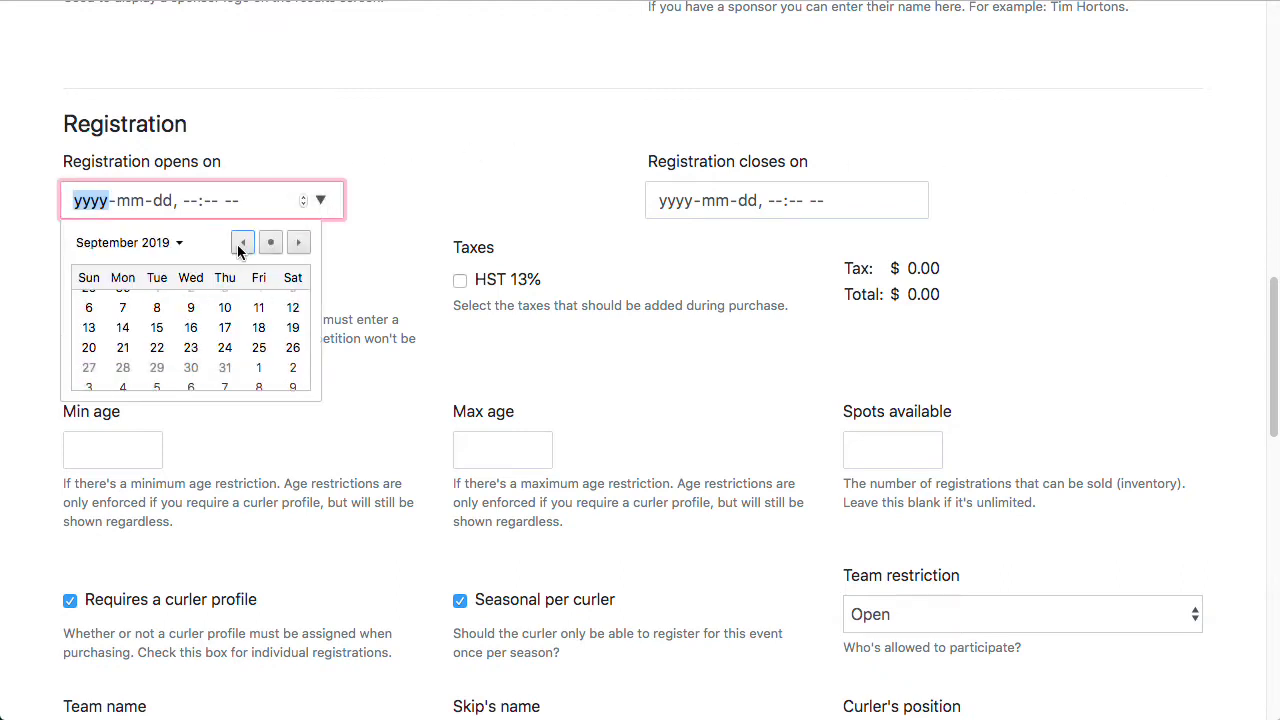
left_click(88, 299)
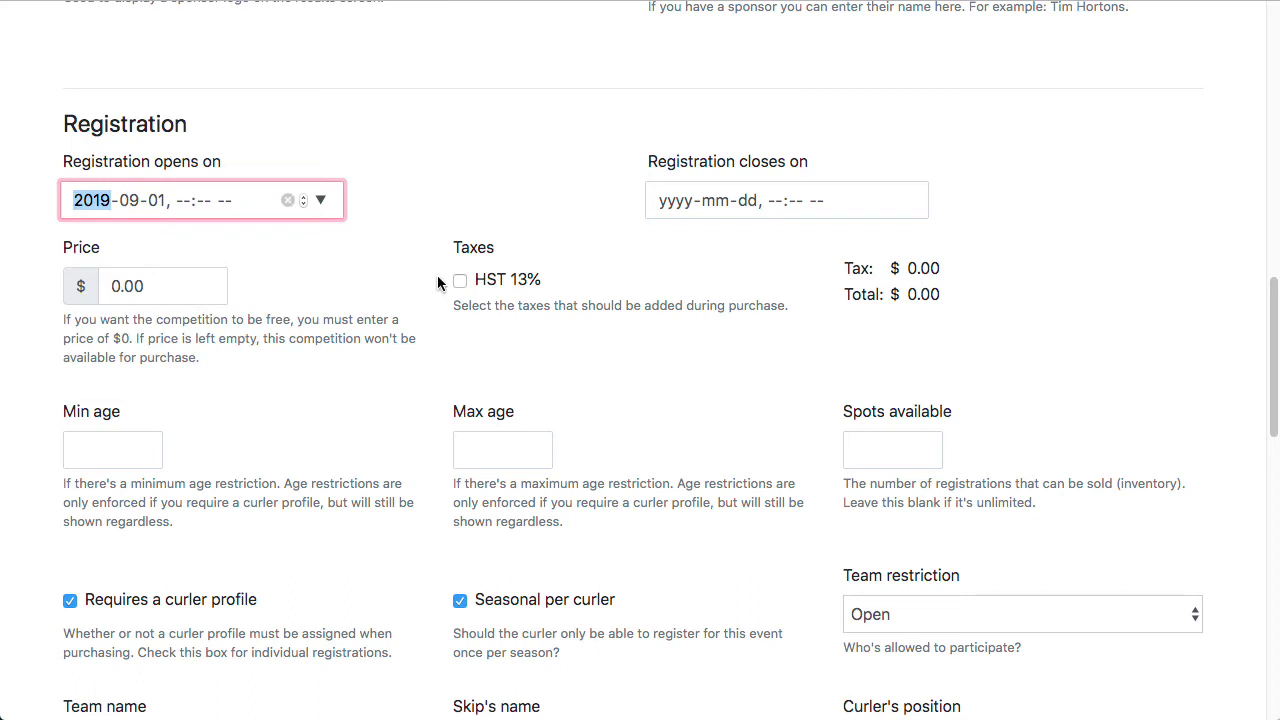
key("Right")
key("Right")
key("Right")
type("1200a")
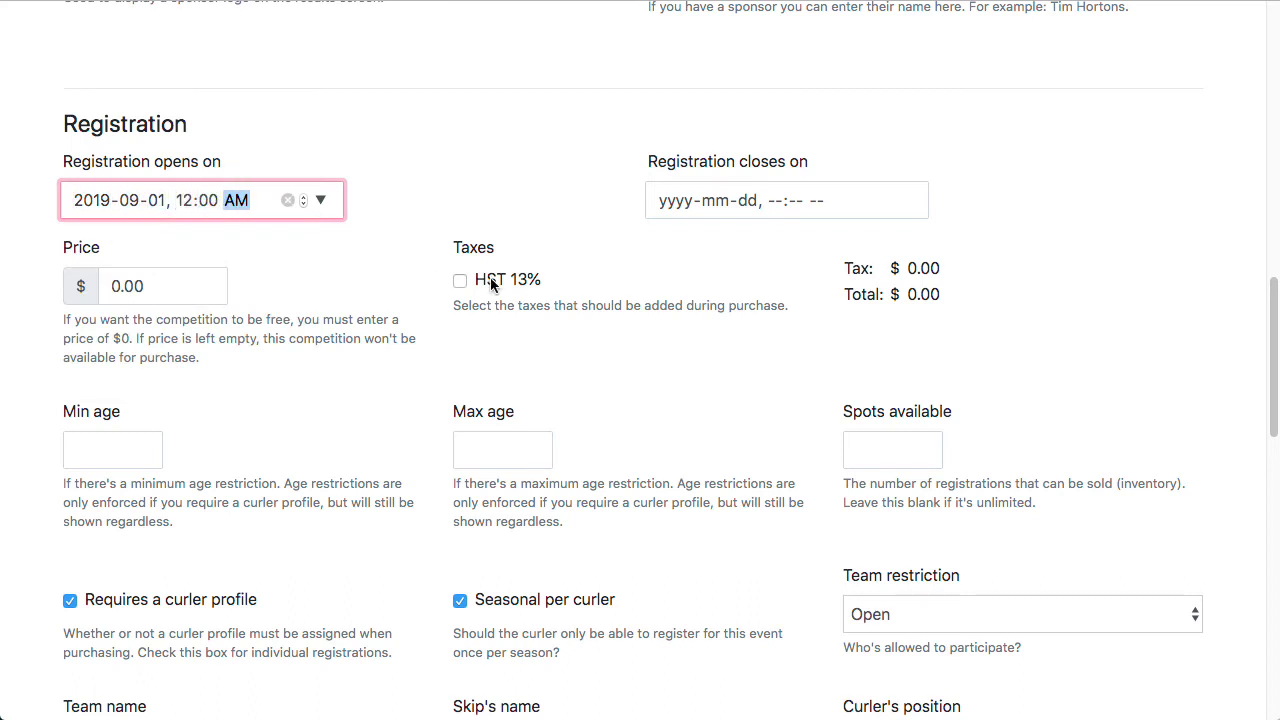
left_click(905, 200)
left_click(883, 242)
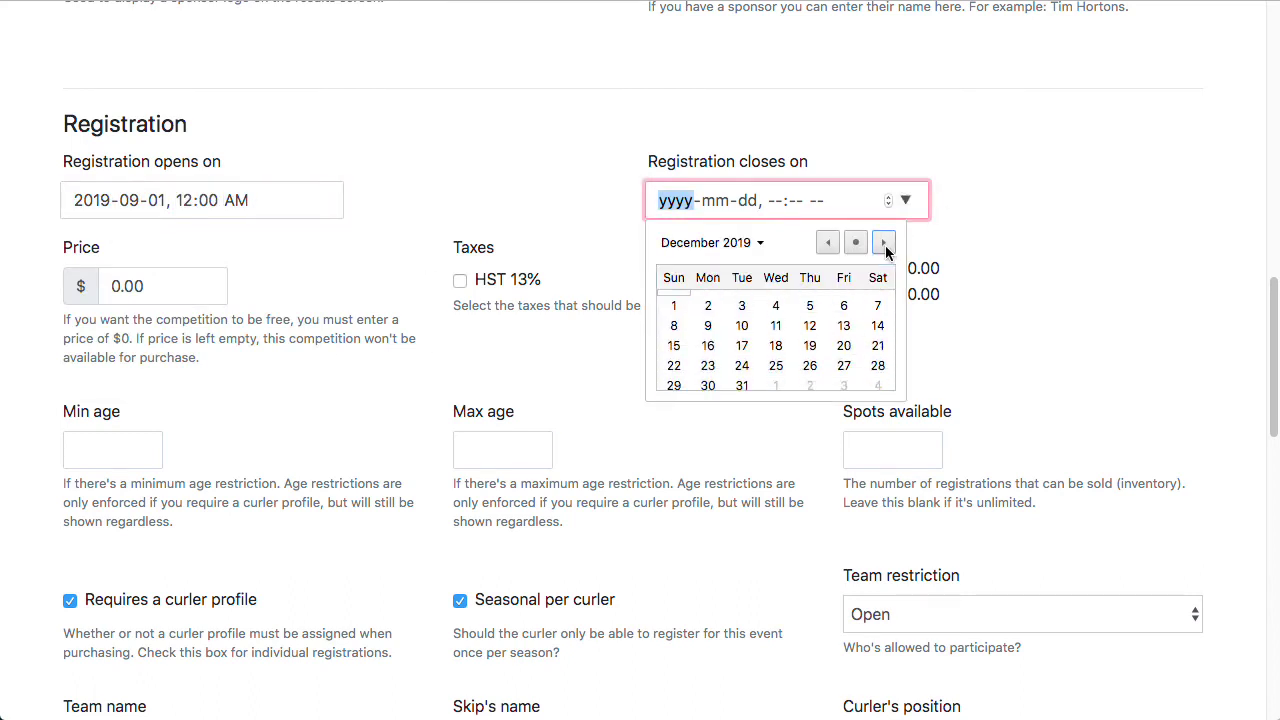
left_click(883, 242)
left_click(708, 320)
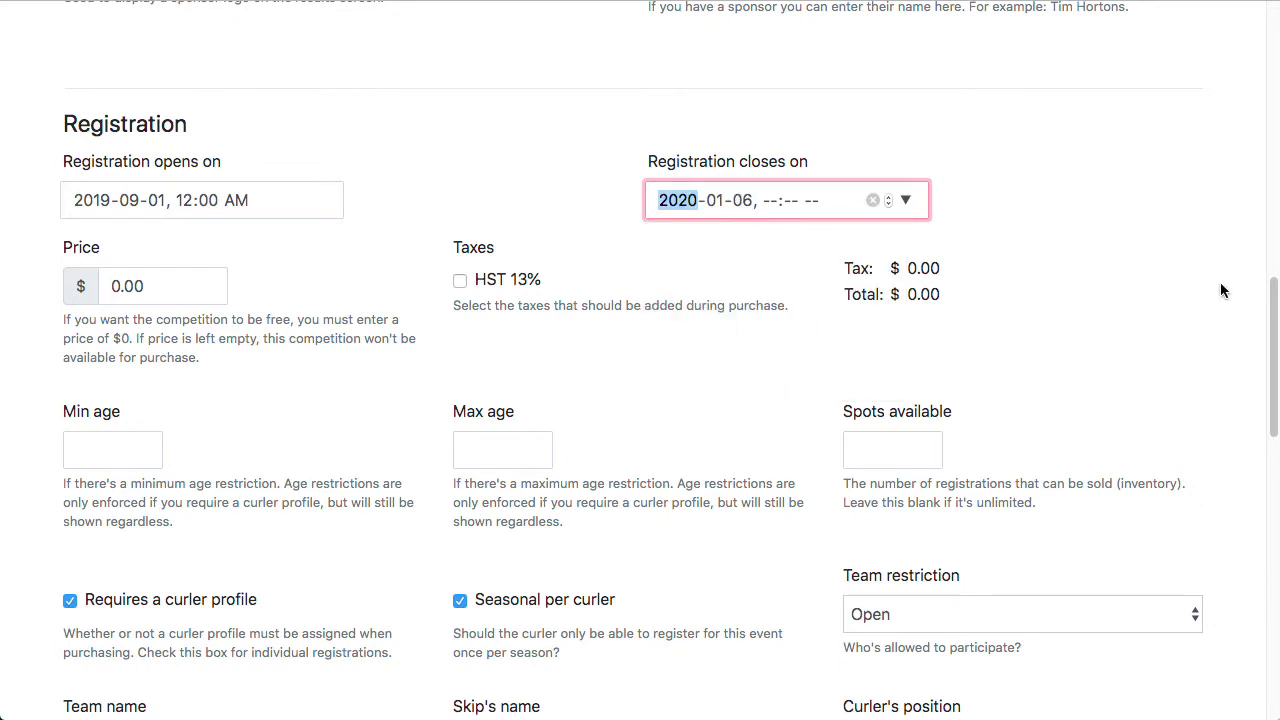
key("Right")
key("Right")
key("Right")
type("1200a")
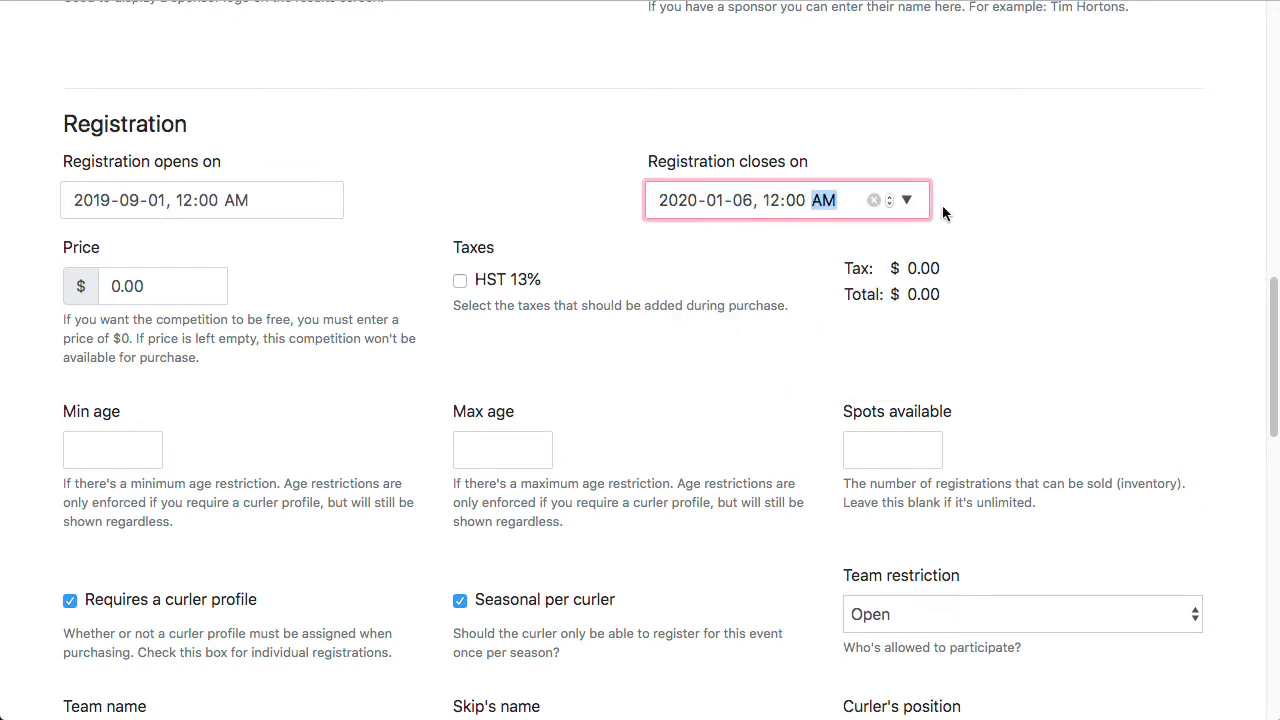
Step: Set the price to 200 with HST 13% tax, totalling $226.00
left_click(1236, 277)
double_click(190, 292)
type("200")
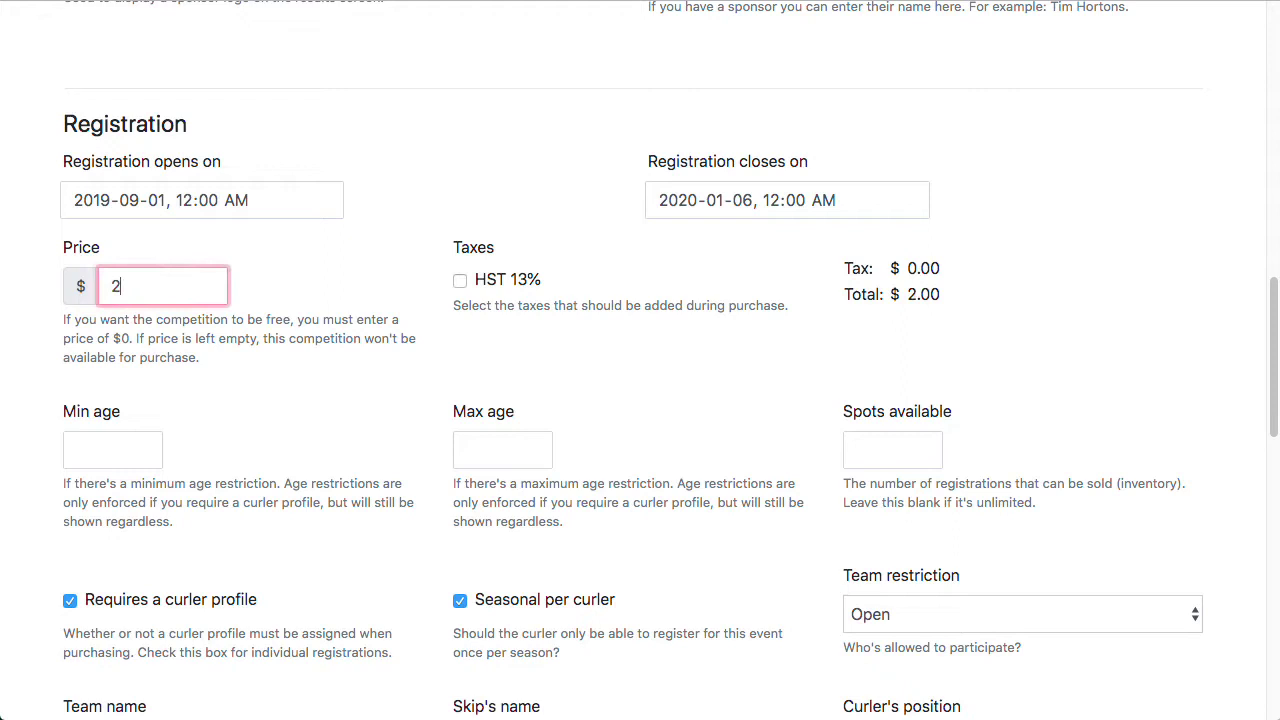
left_click(1096, 232)
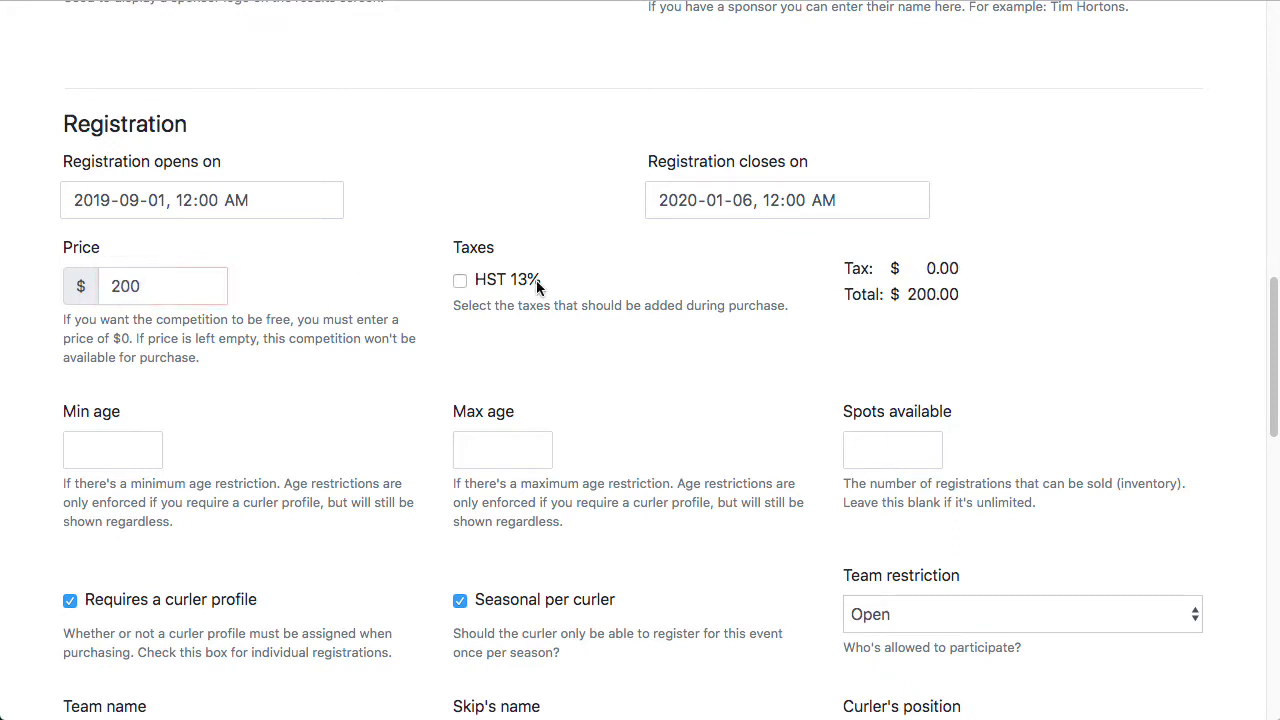
left_click(527, 288)
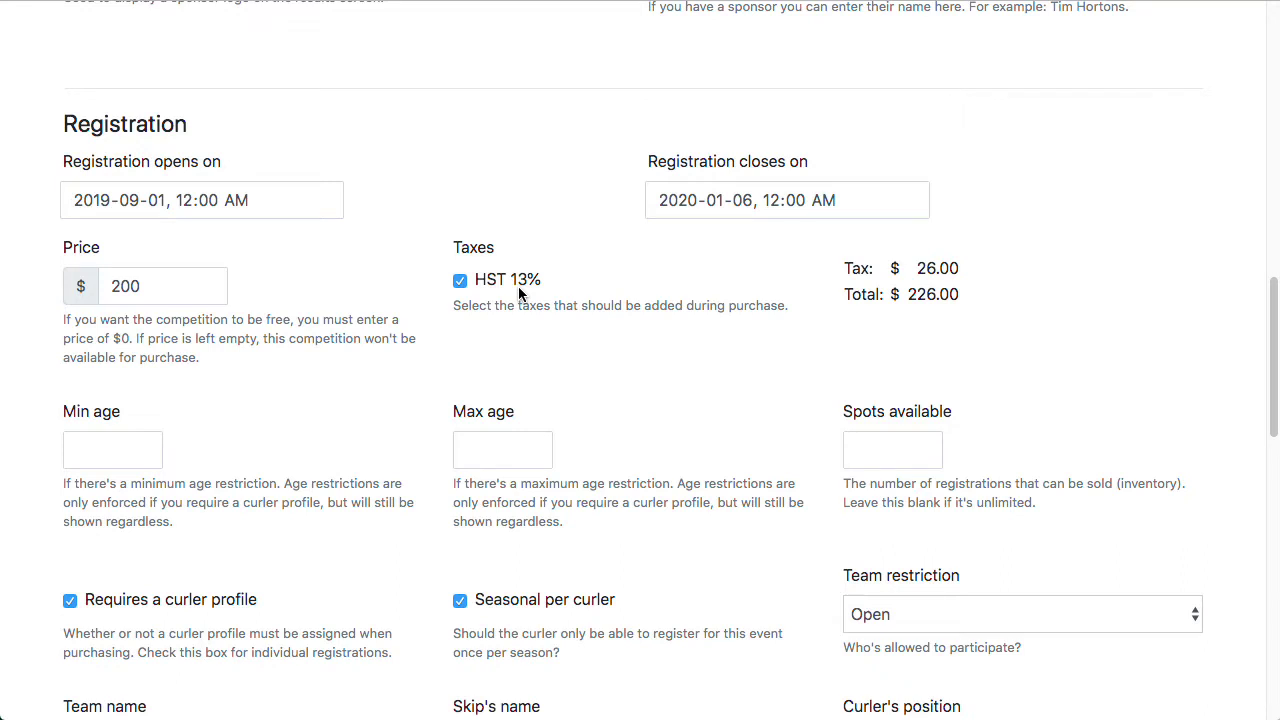
left_click(460, 280)
double_click(148, 287)
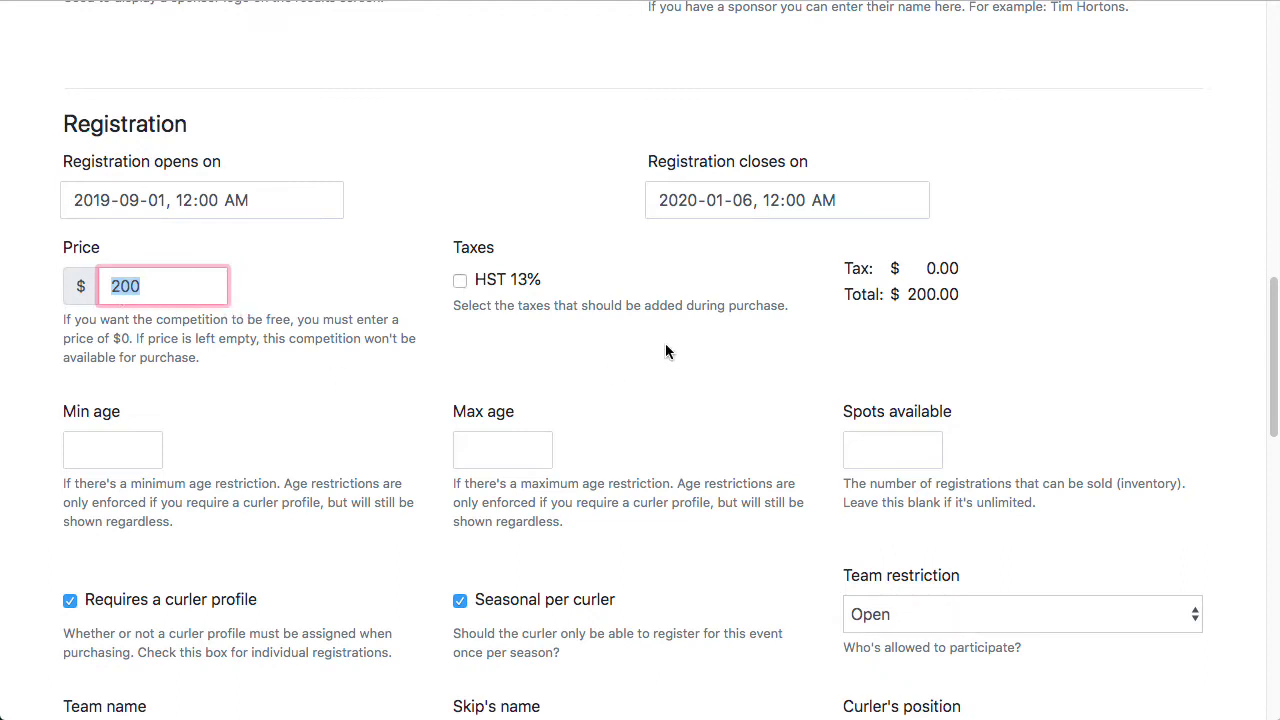
left_click(190, 328)
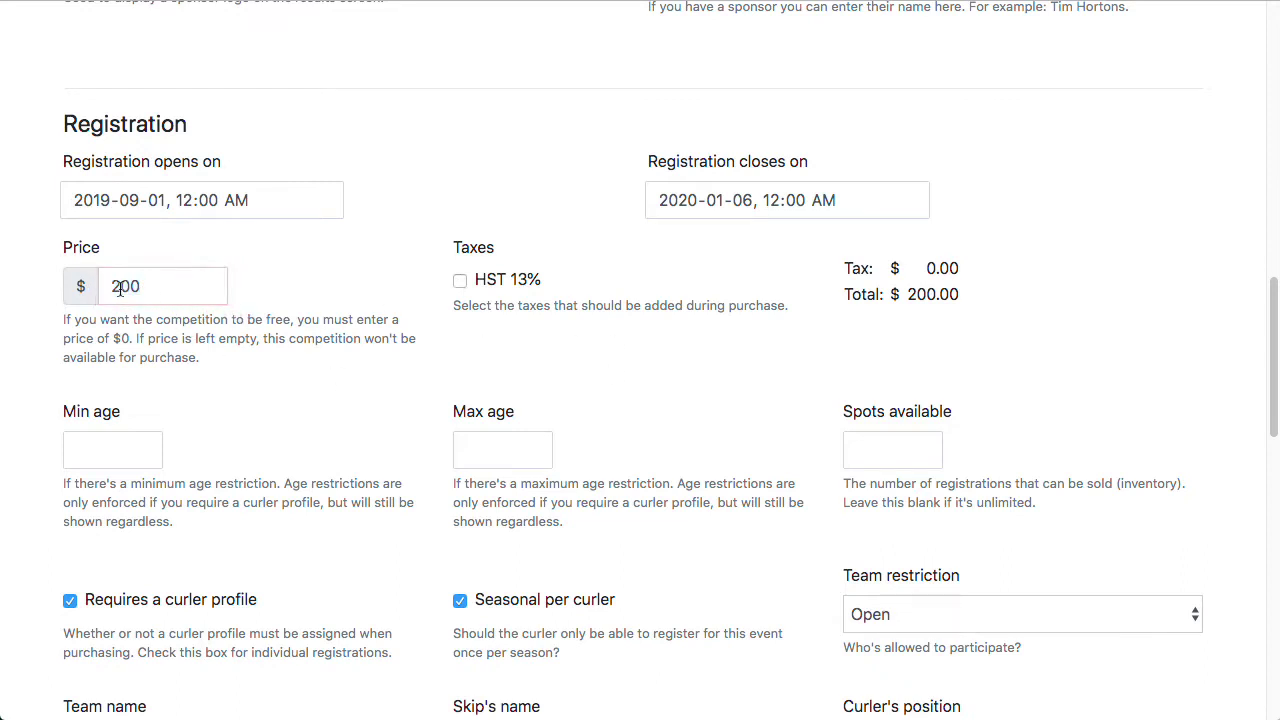
left_click(503, 281)
Step: Enter 60 in the Spots available field
scroll(1053, 315, "down", 4)
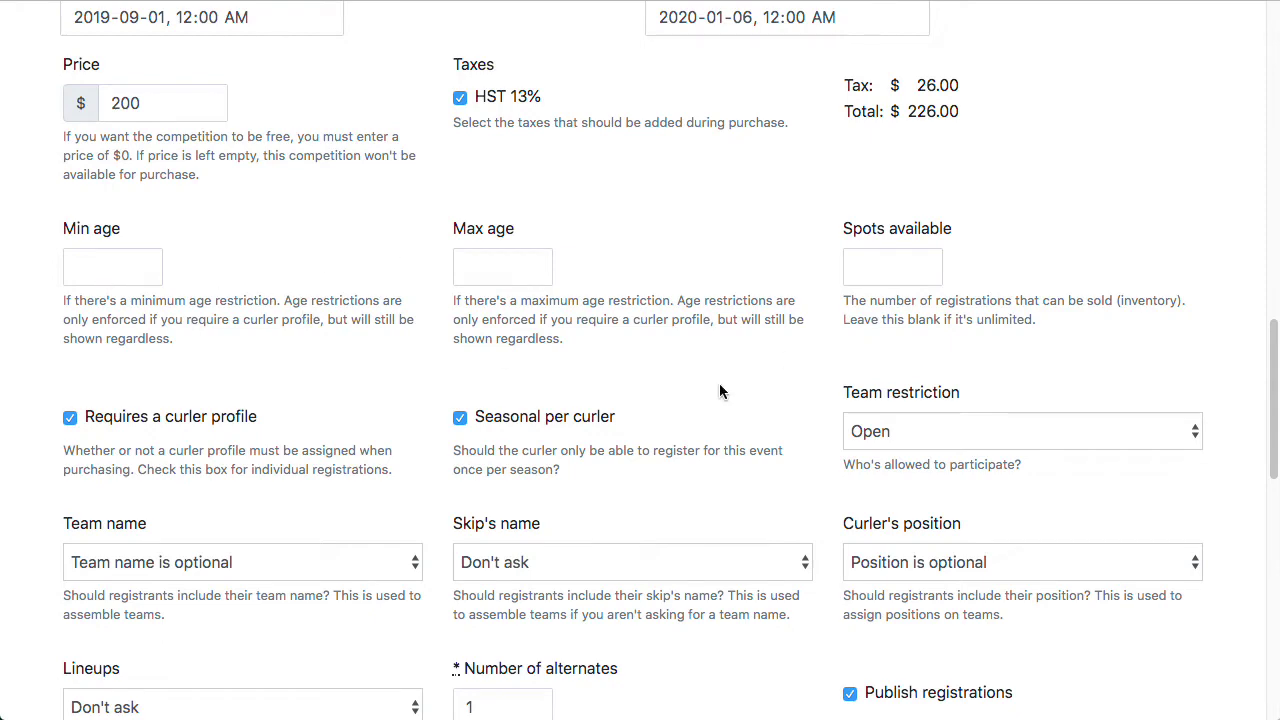
scroll(1229, 229, "down", 2)
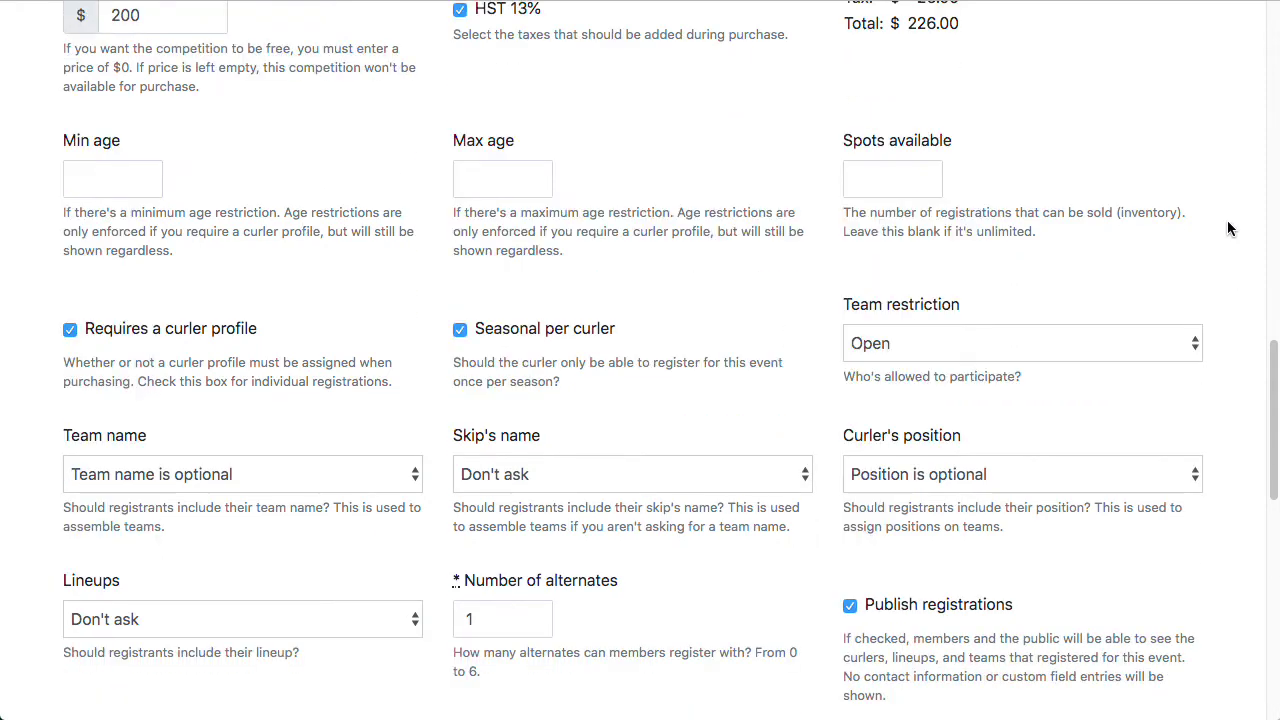
left_click(897, 183)
type("60")
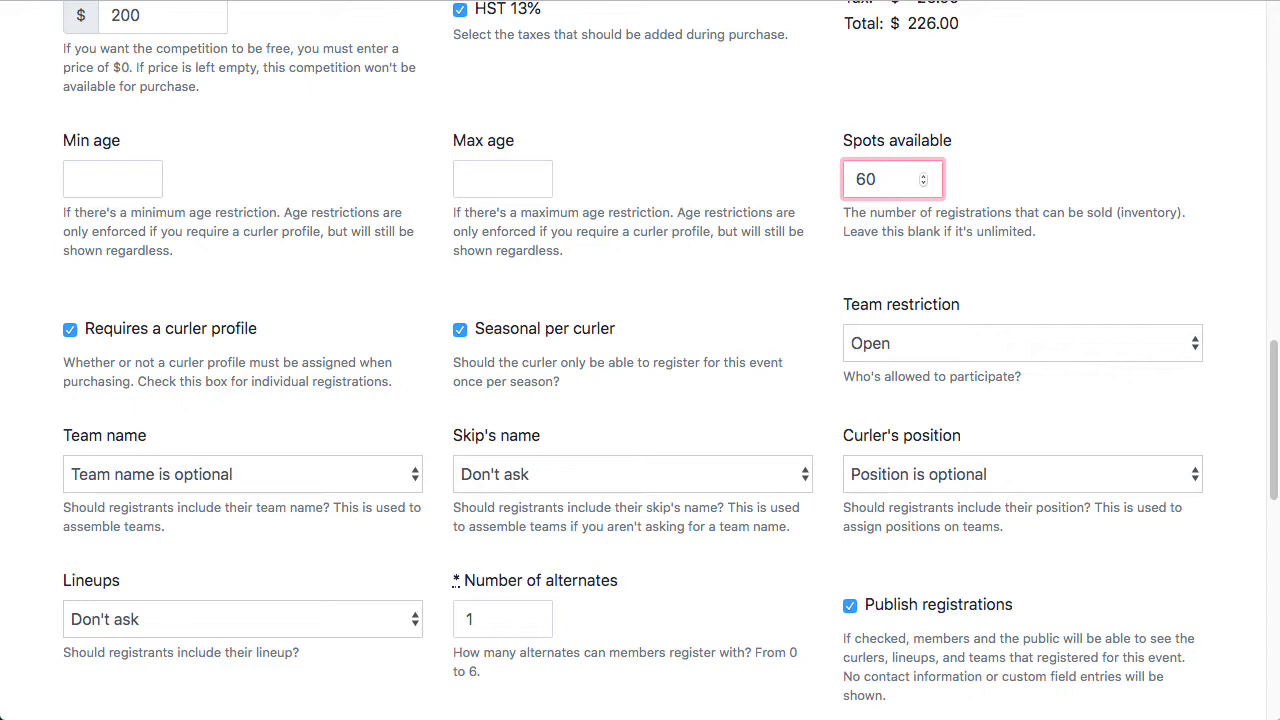
left_click(1120, 225)
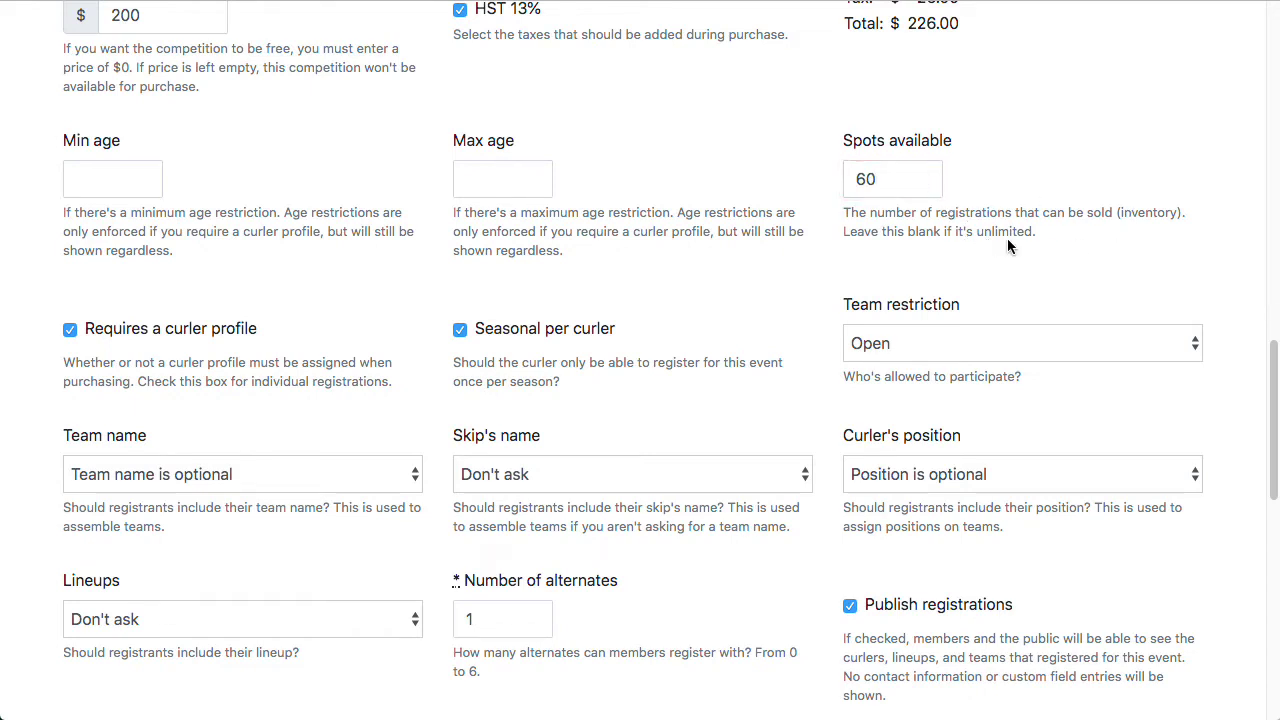
scroll(1166, 205, "down", 2)
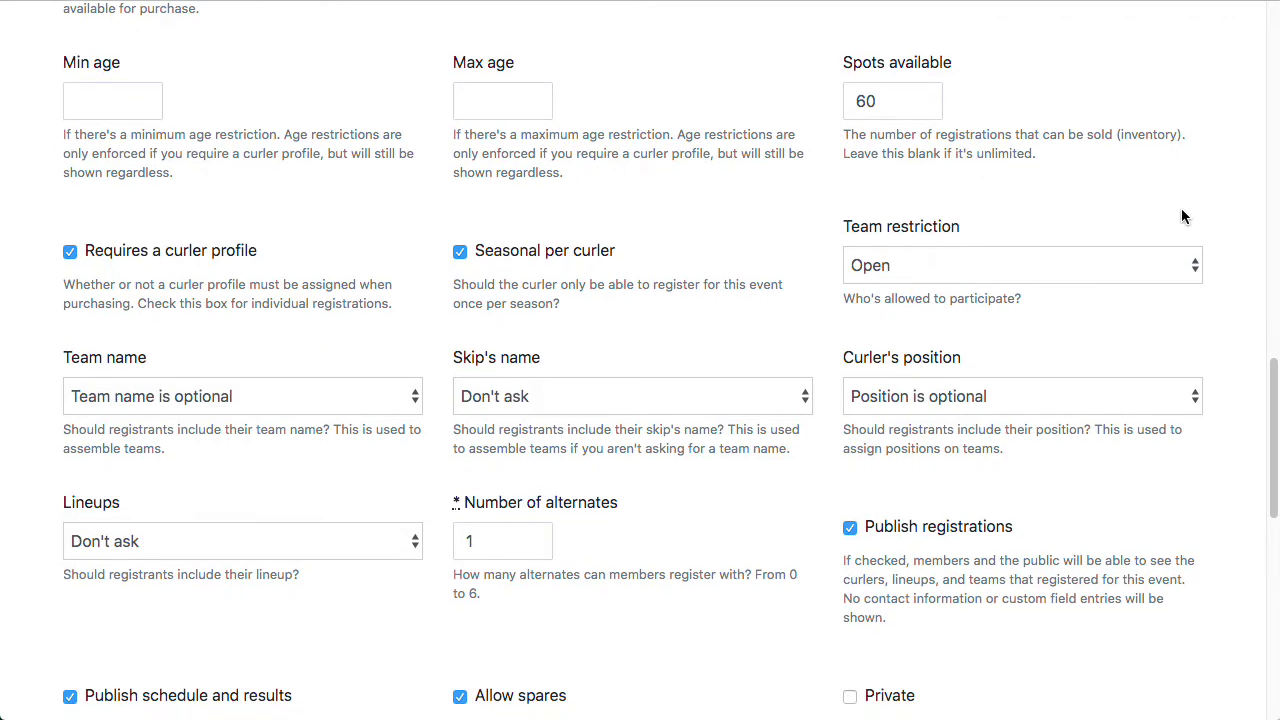
left_click(130, 257)
left_click(127, 251)
scroll(1176, 162, "down", 1)
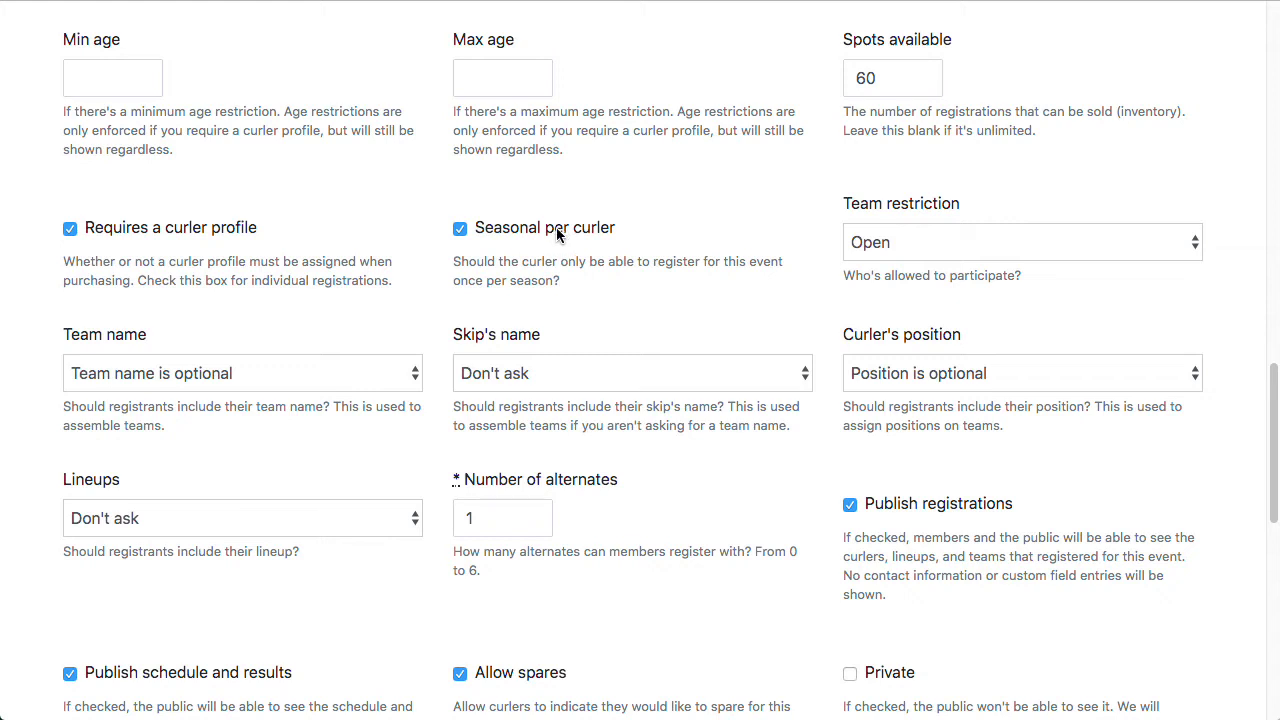
Step: Keep team restriction Open and skip's name Don't ask, require team name, leave position optional
left_click(1063, 236)
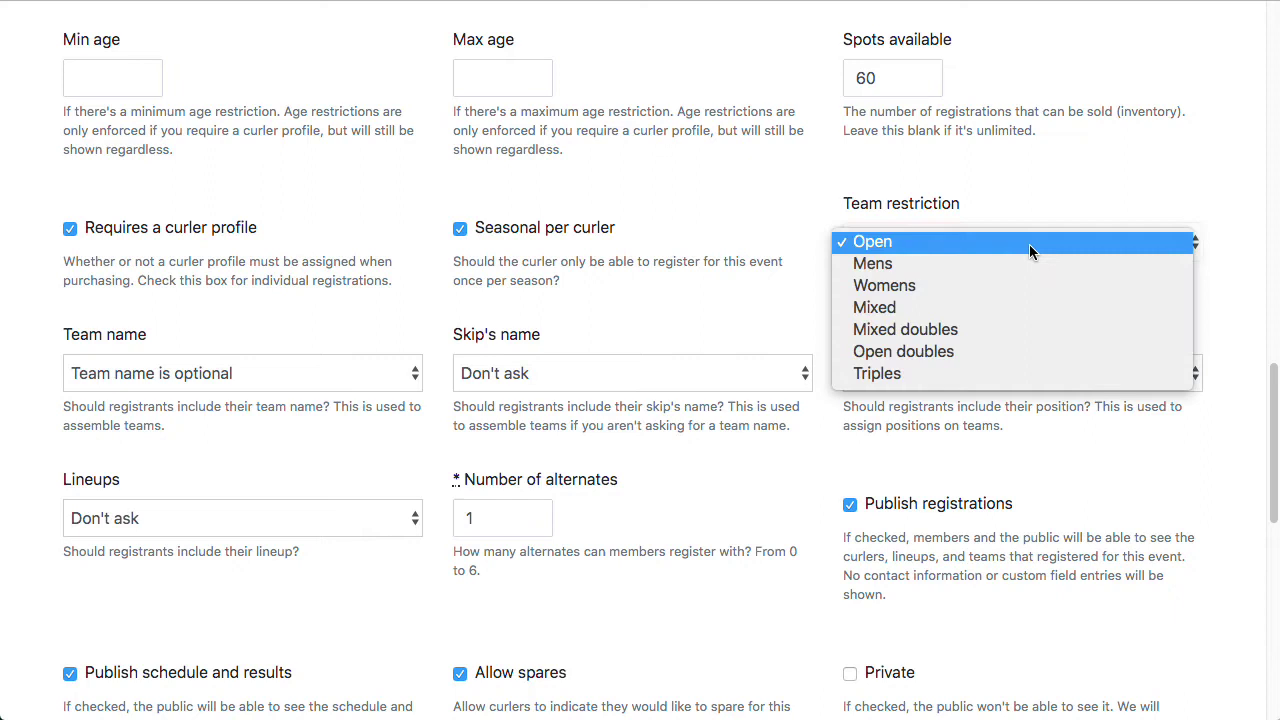
left_click(1027, 251)
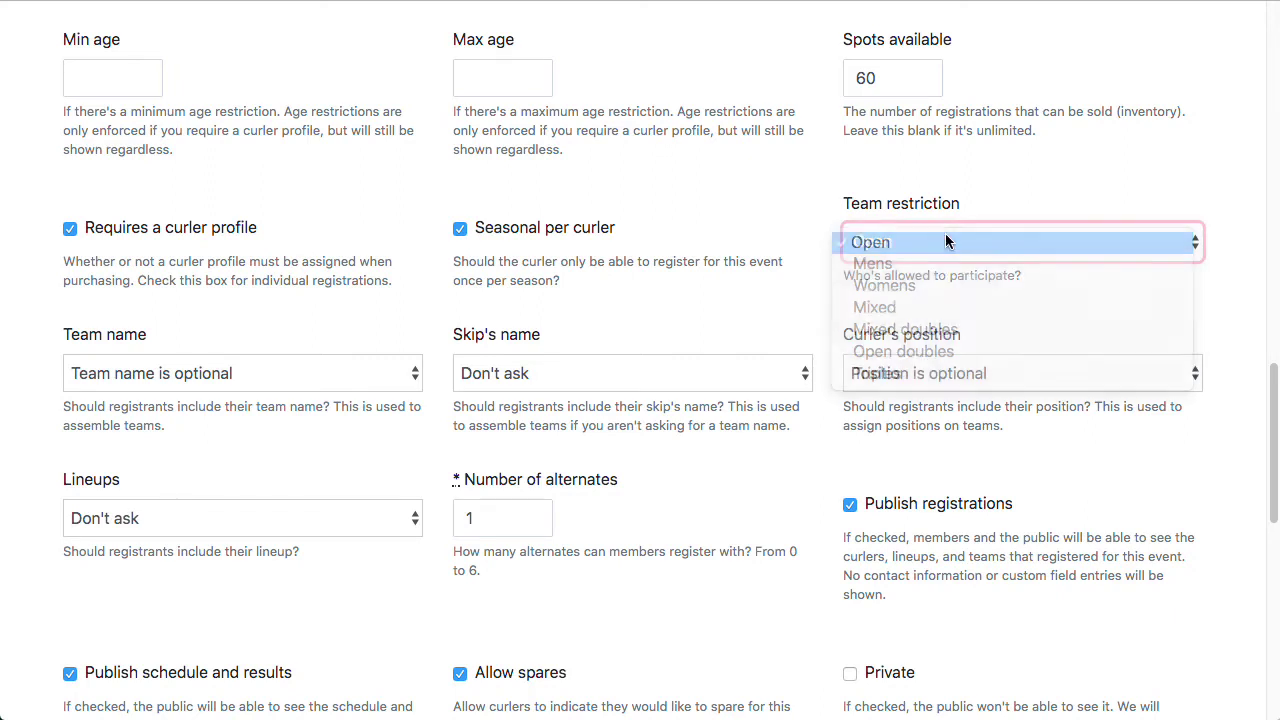
scroll(270, 305, "down", 1)
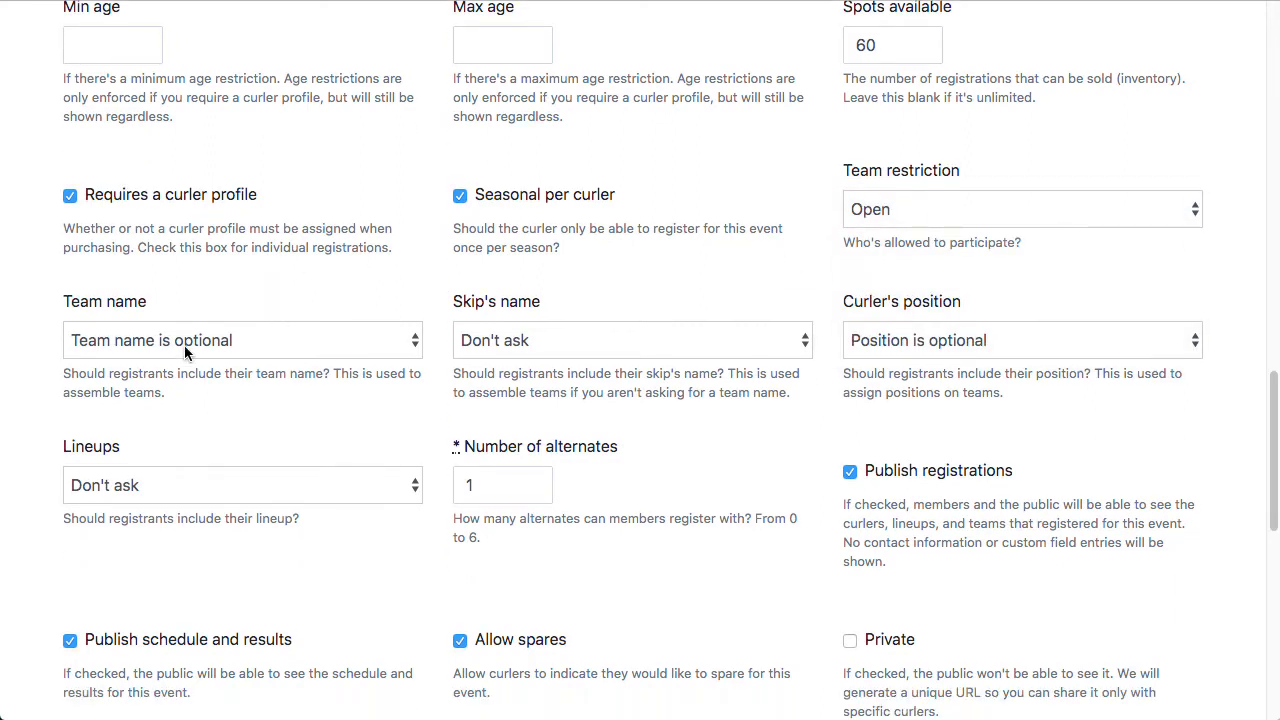
left_click(251, 343)
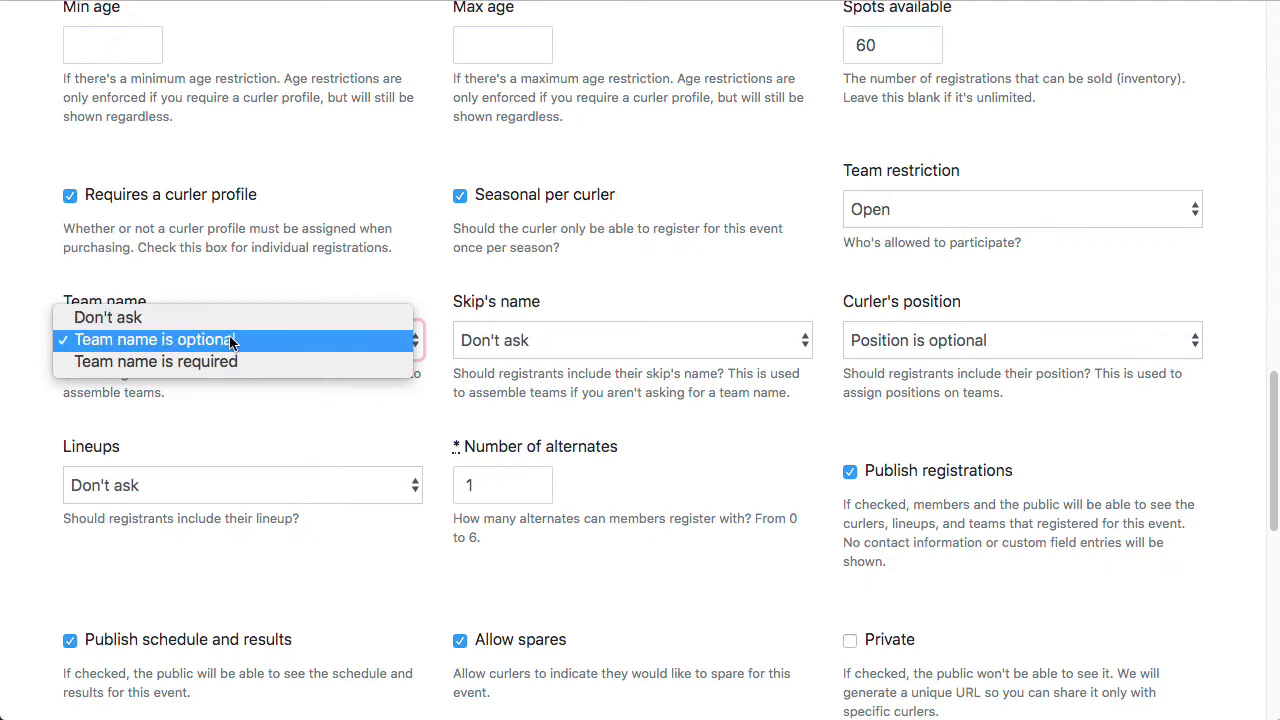
left_click(223, 362)
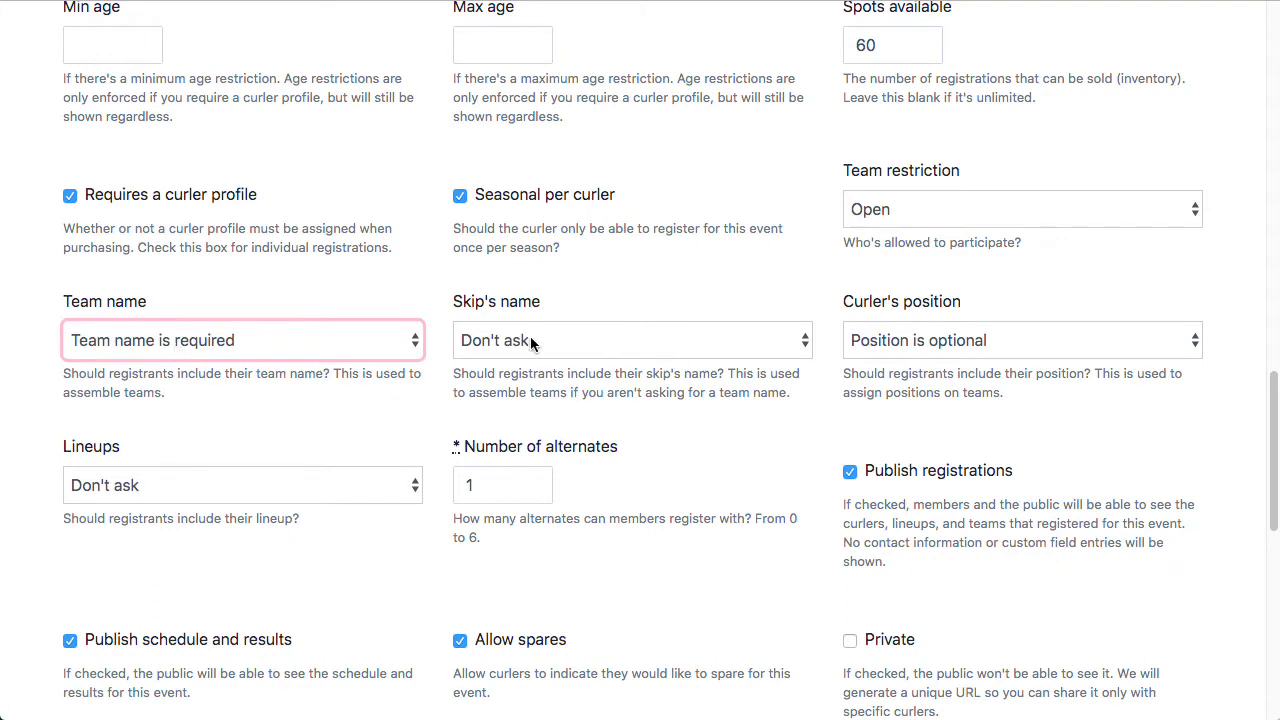
left_click(583, 345)
left_click(585, 340)
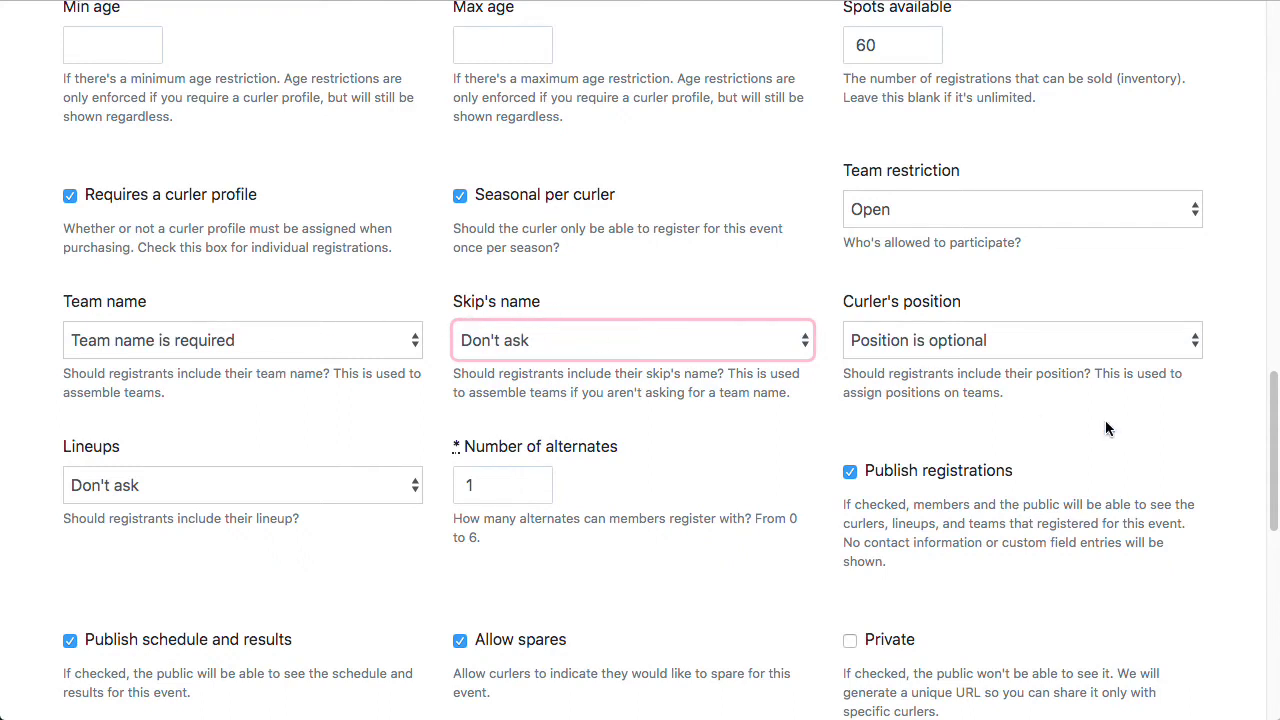
left_click(955, 342)
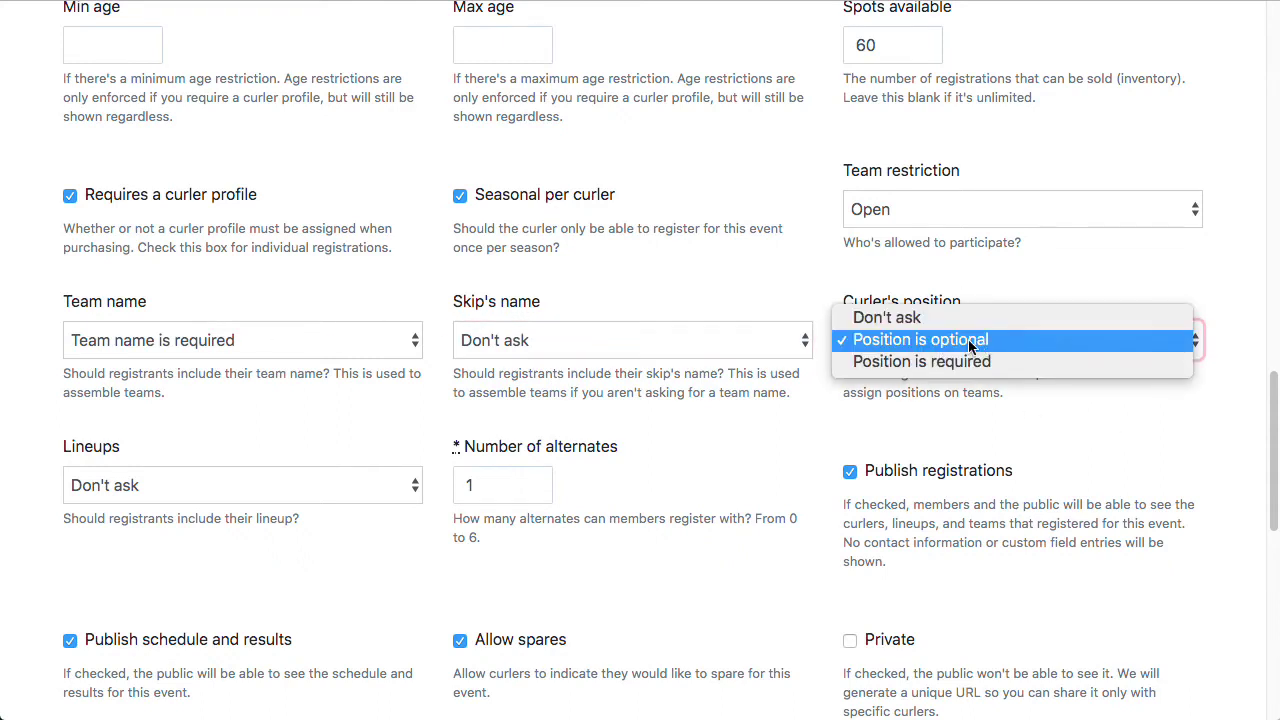
left_click(968, 344)
left_click(1121, 430)
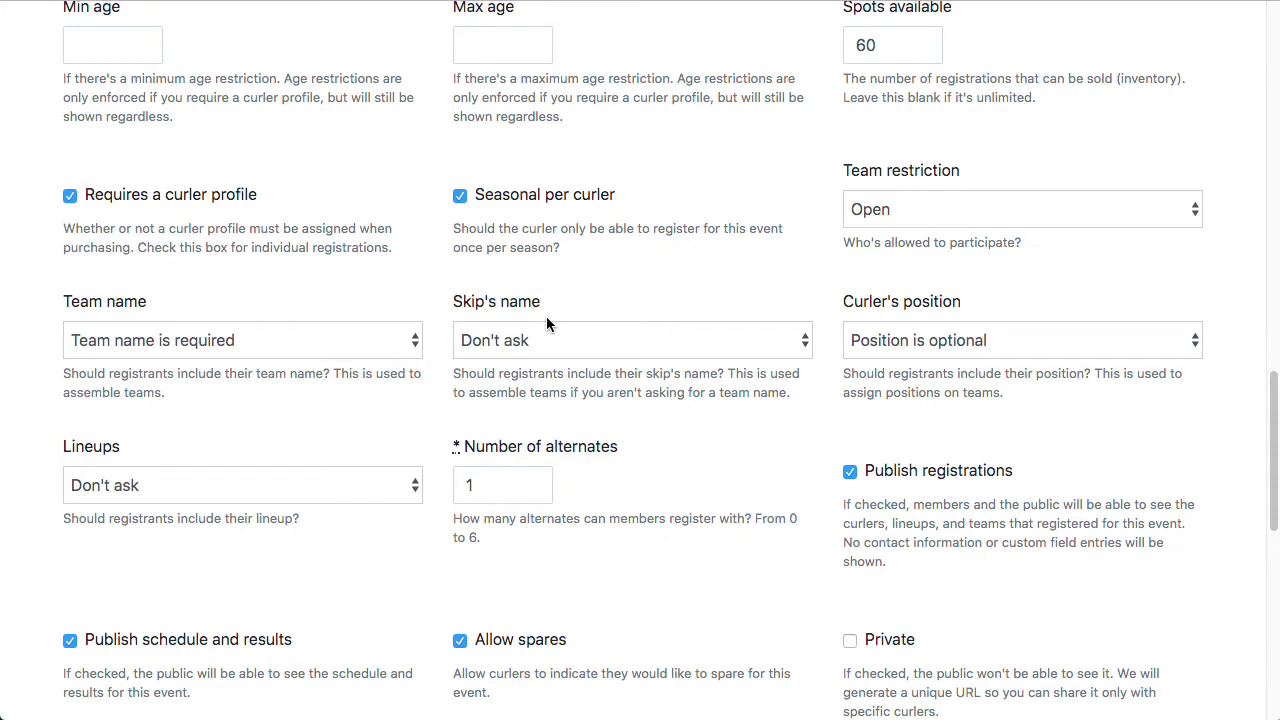
scroll(400, 350, "down", 2)
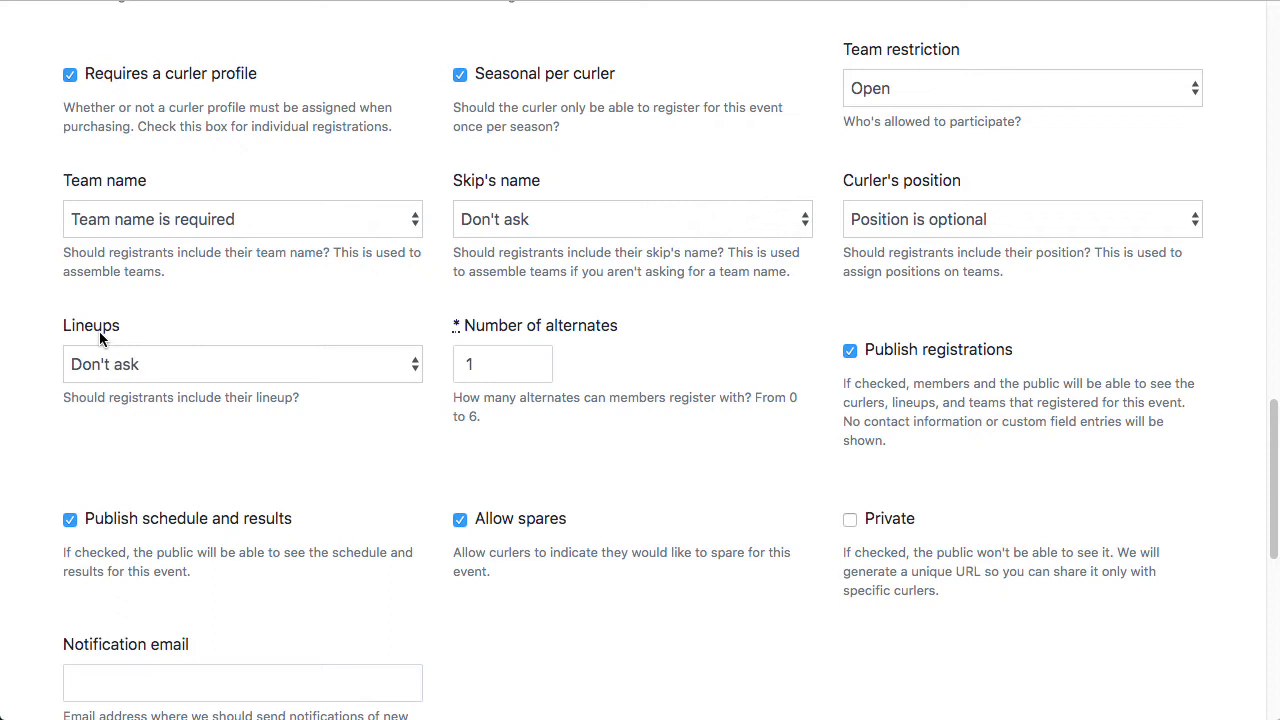
left_click(143, 360)
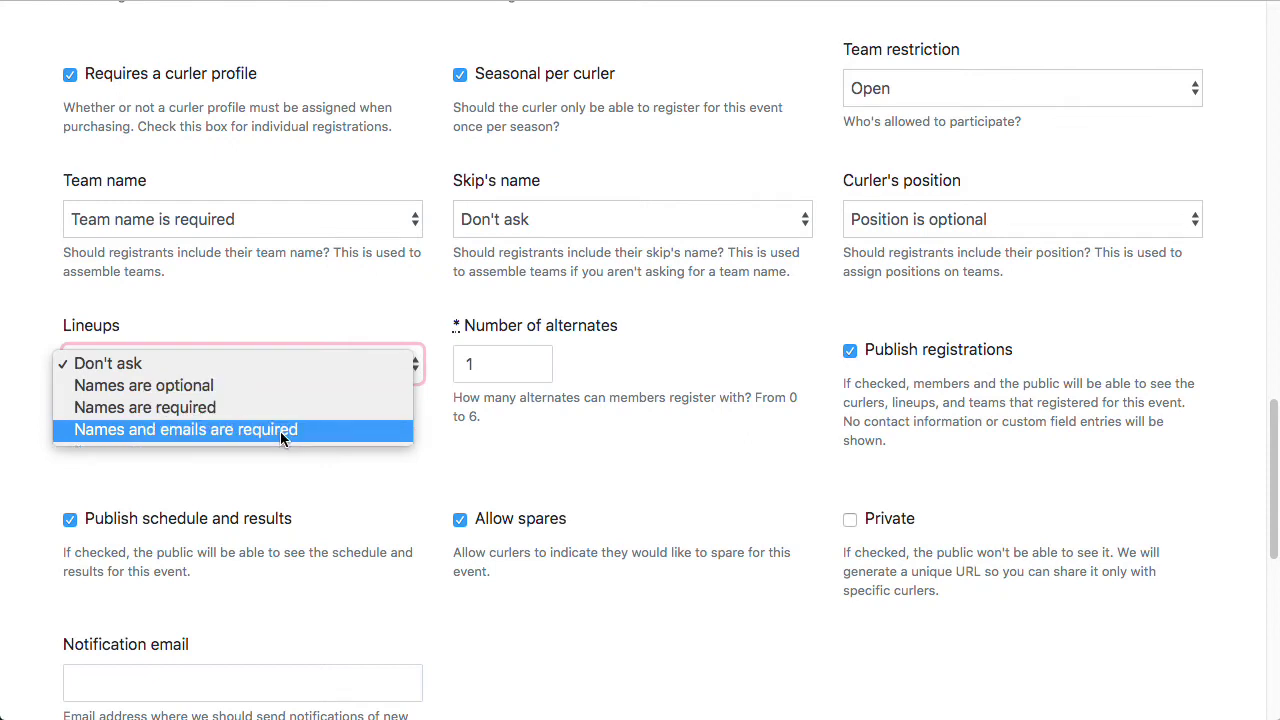
left_click(347, 312)
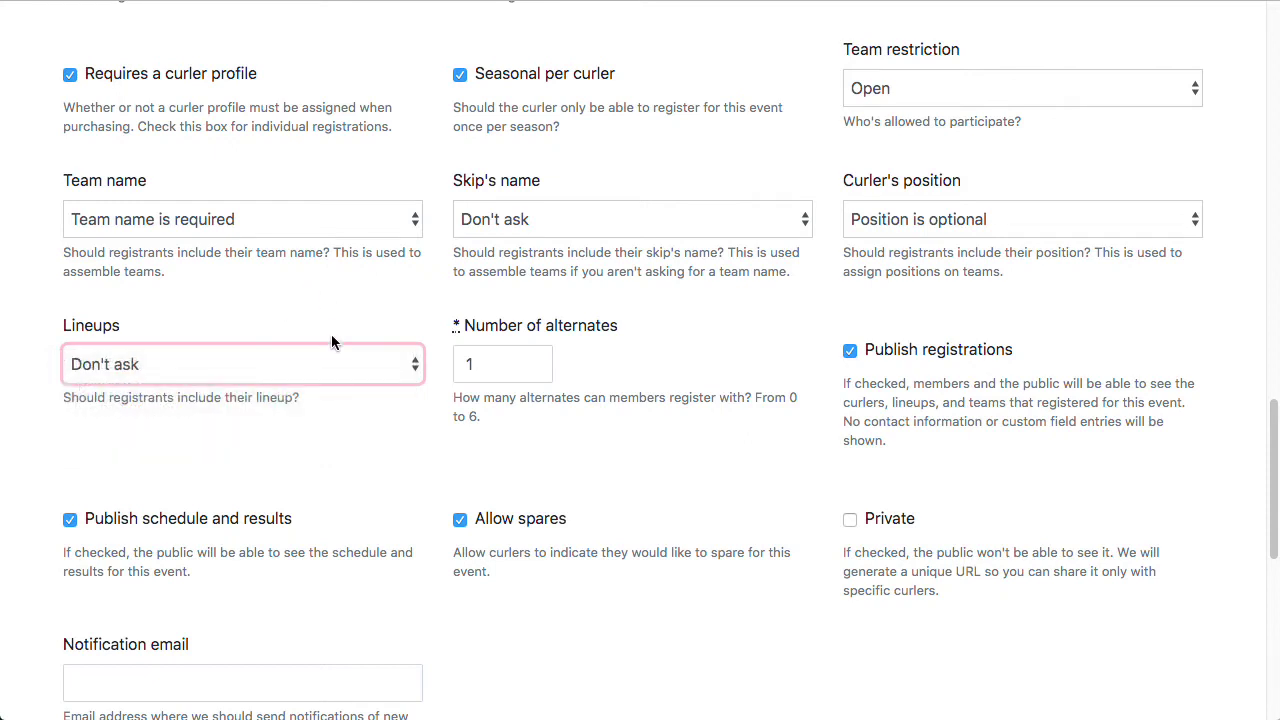
left_click(362, 471)
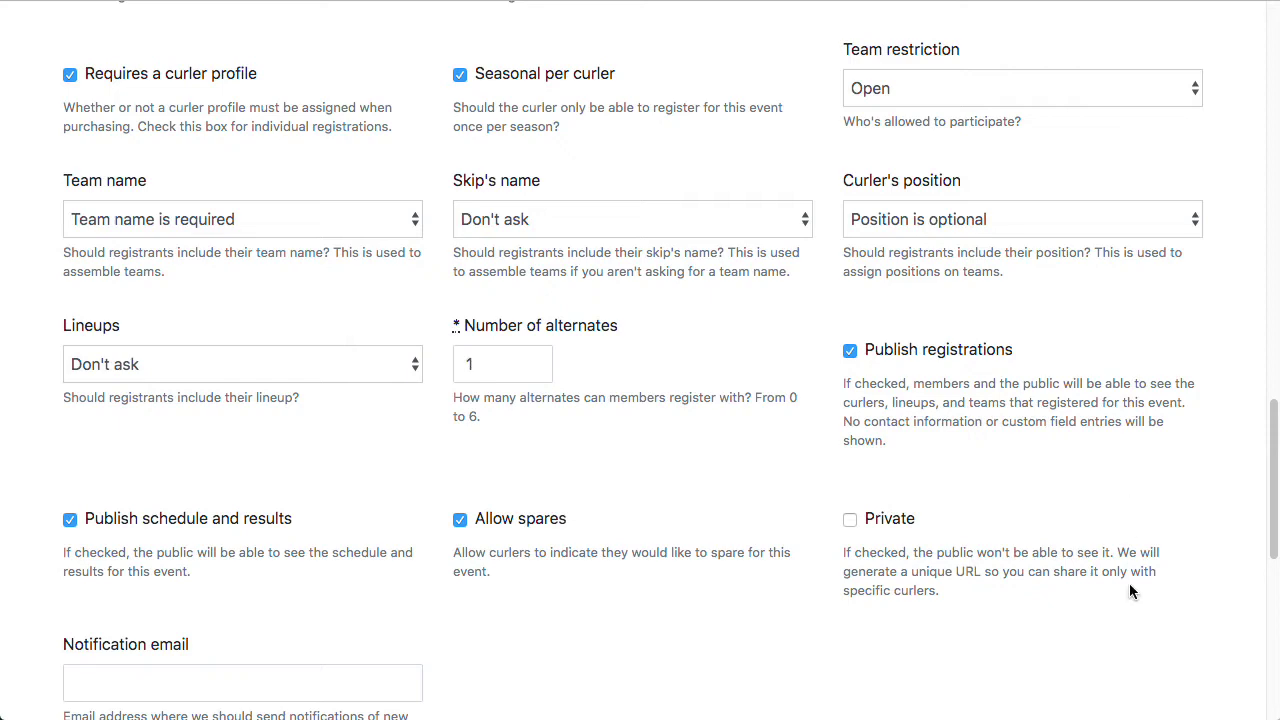
scroll(1131, 328, "down", 3)
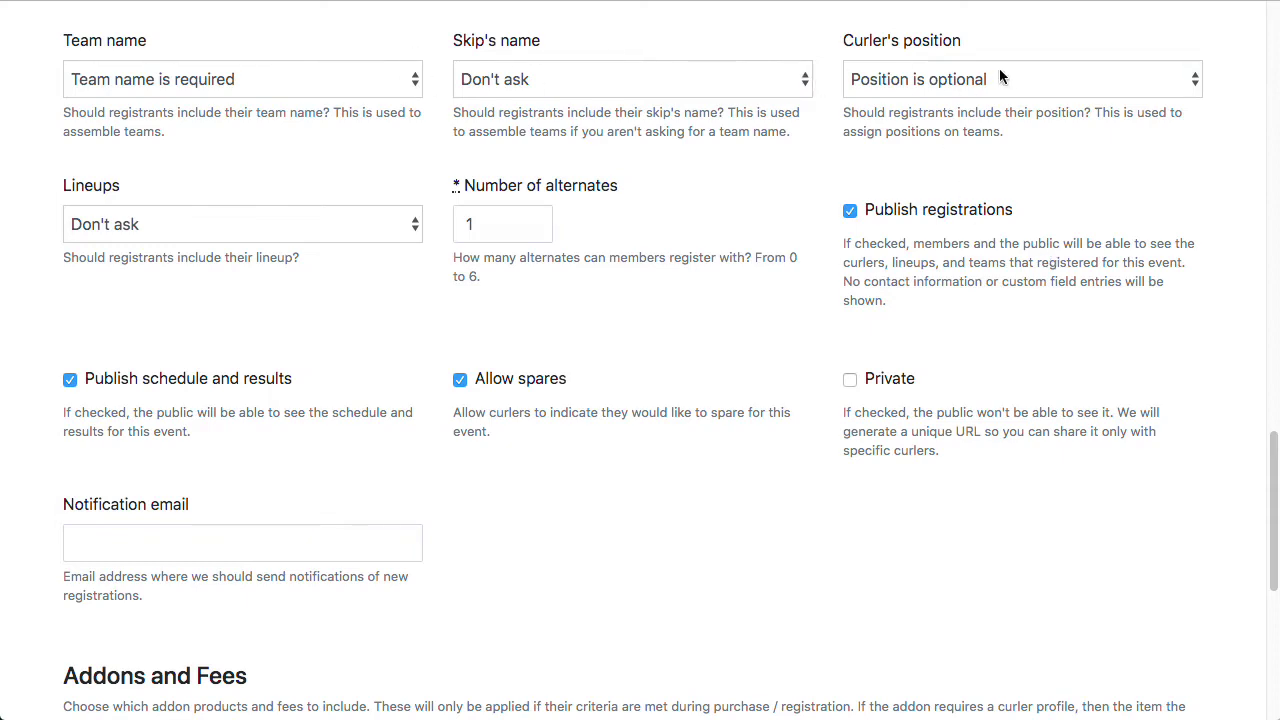
Step: Leave 'Publish schedule and results' checked and the league public with Private unchecked
scroll(1105, 287, "down", 2)
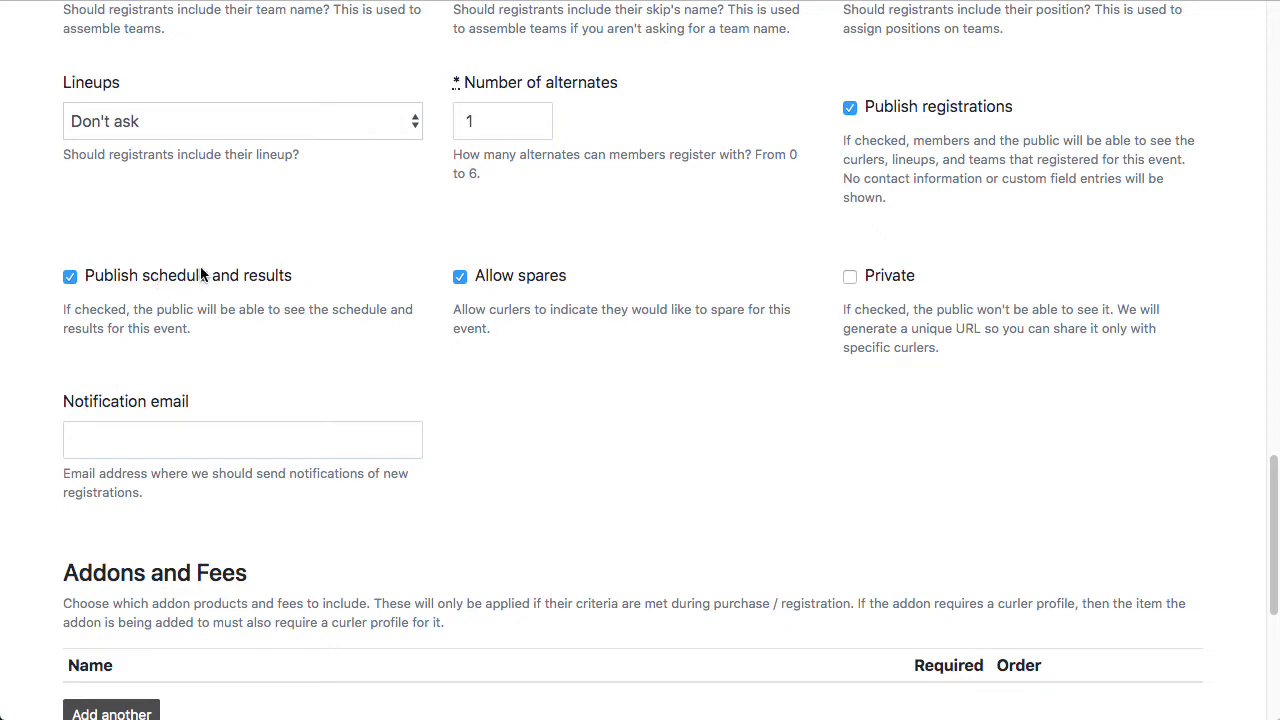
left_click(118, 281)
left_click(119, 280)
left_click(905, 279)
left_click(898, 280)
left_click(861, 276)
left_click(891, 277)
scroll(816, 403, "down", 3)
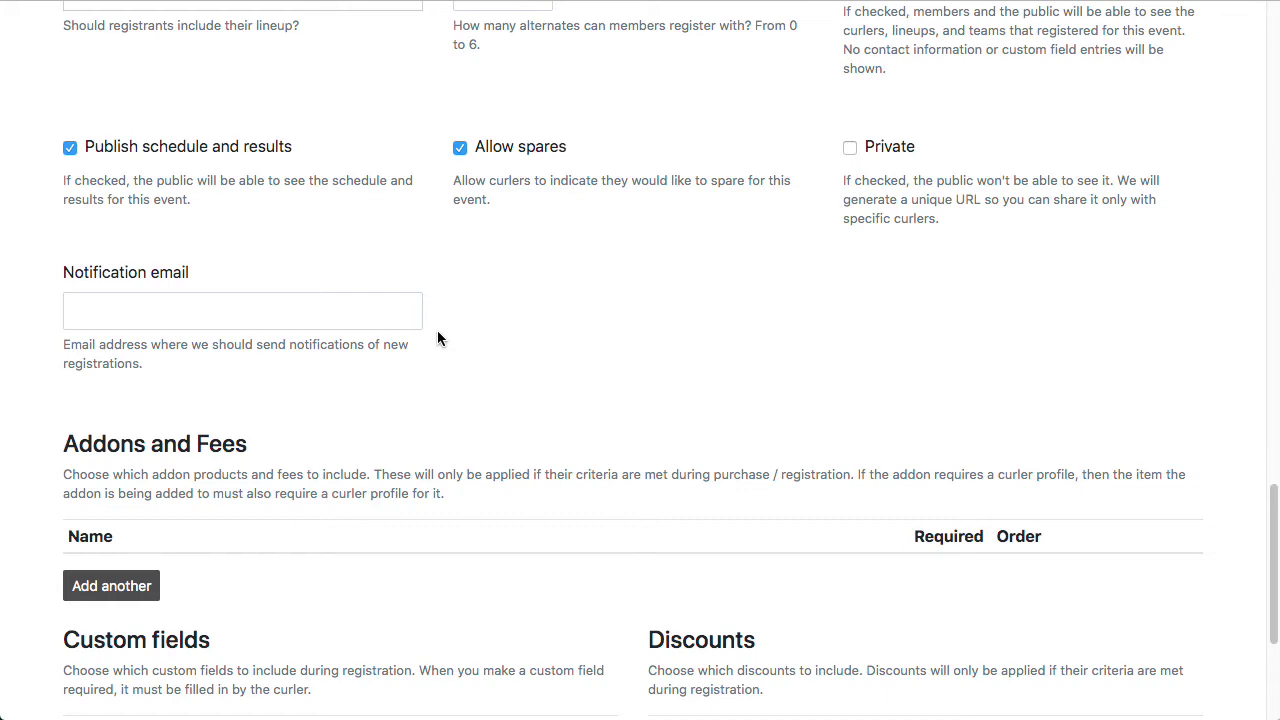
Step: Add the CurlON Fee alongside the Curling Canada Fee and make both required
scroll(195, 293, "down", 5)
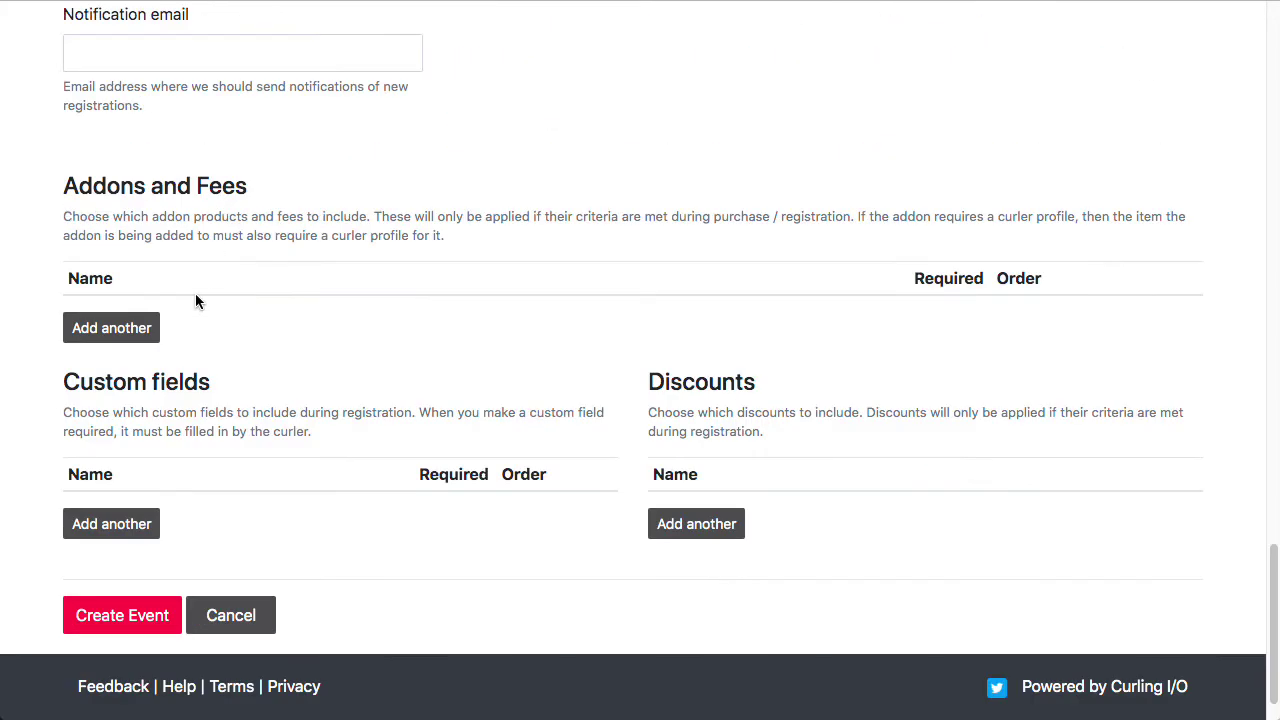
left_click(118, 329)
left_click(161, 373)
left_click(332, 380)
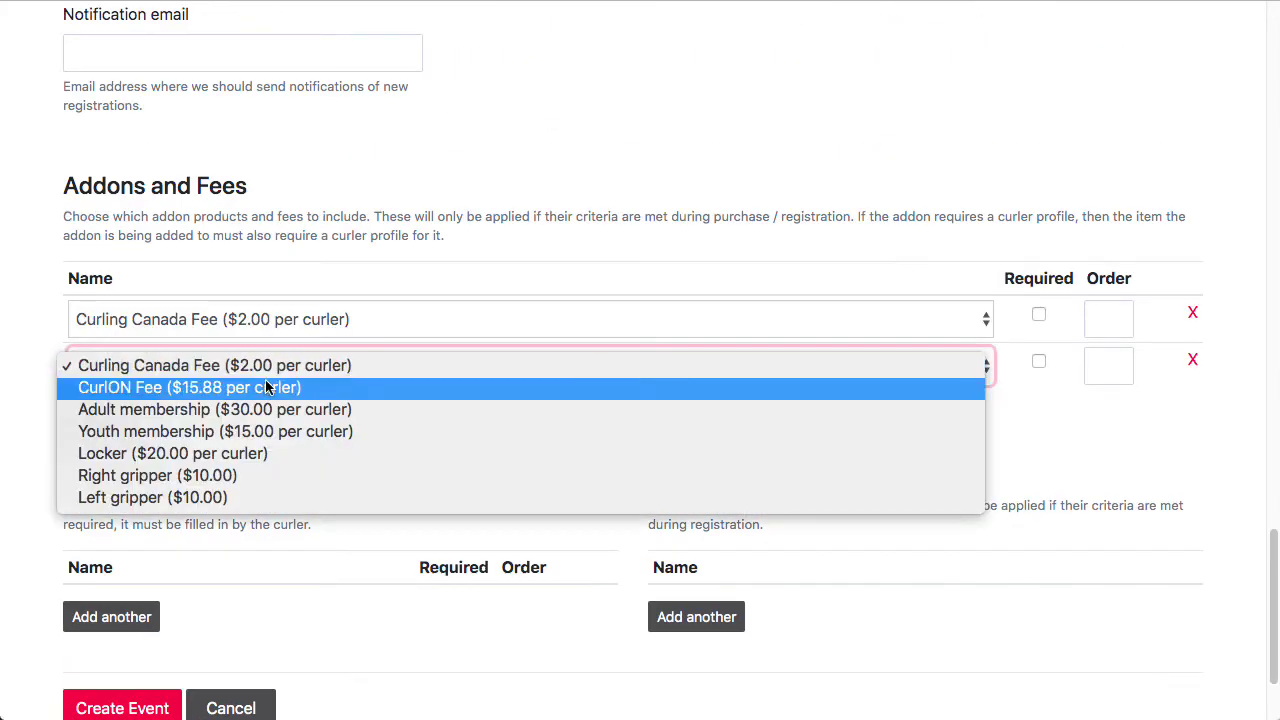
left_click(350, 387)
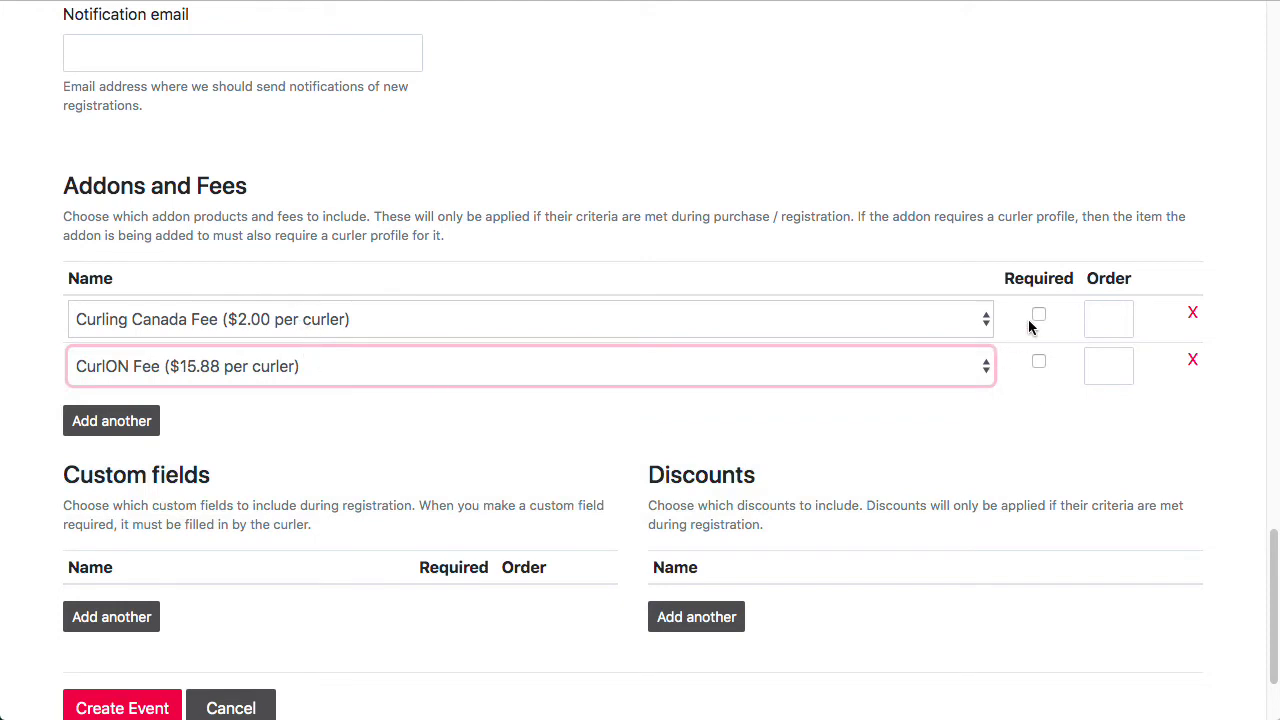
left_click(1038, 314)
left_click(1038, 361)
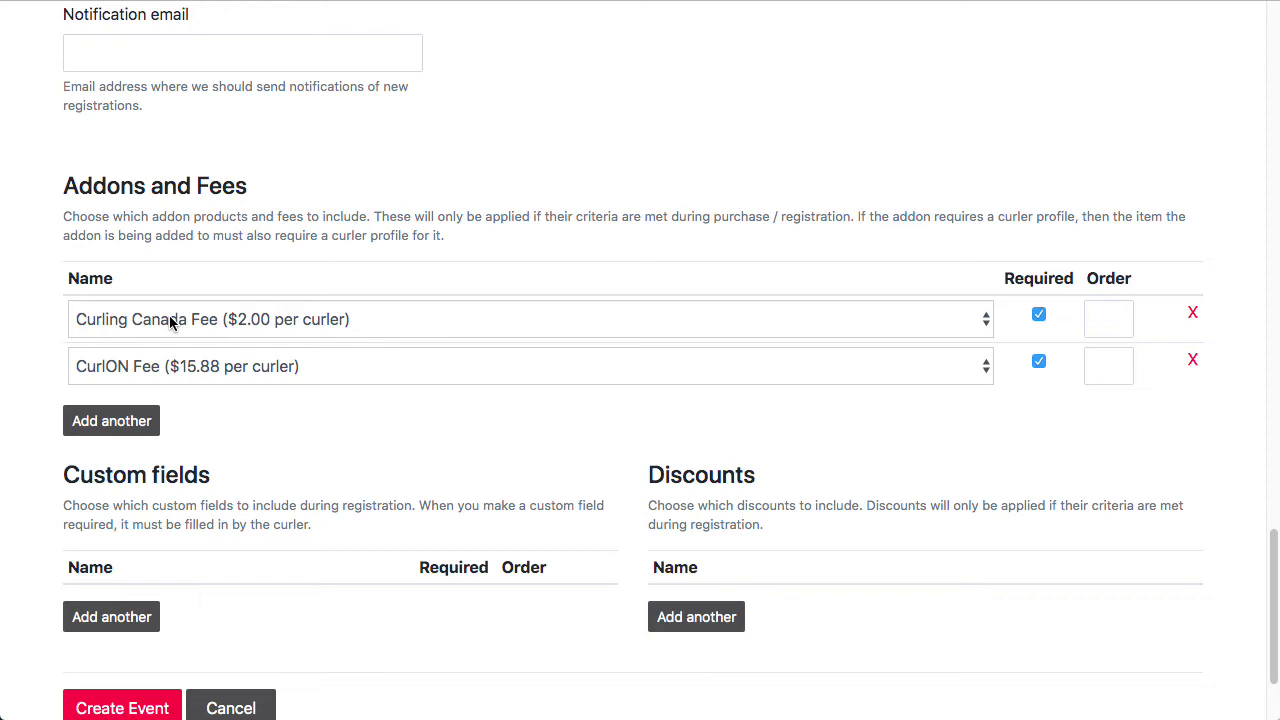
Step: Add Adult membership and Youth membership as required add-ons
left_click(130, 420)
left_click(258, 425)
left_click(257, 453)
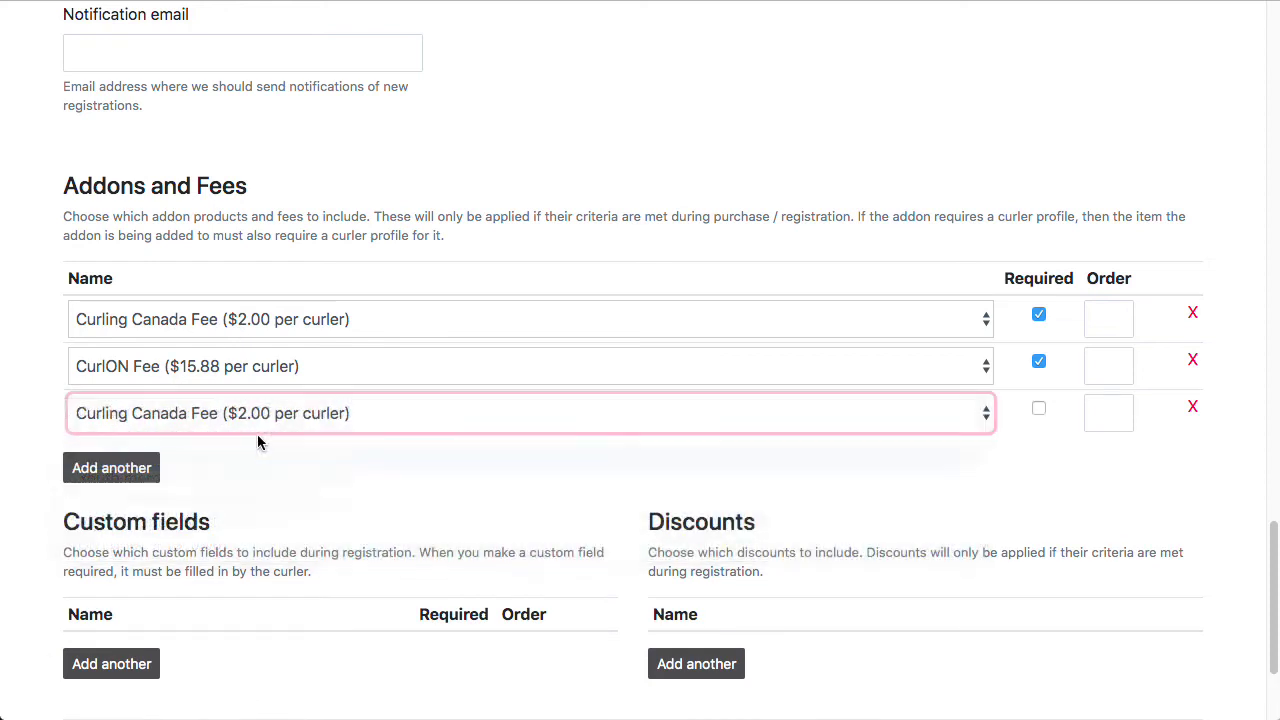
left_click(130, 466)
left_click(317, 458)
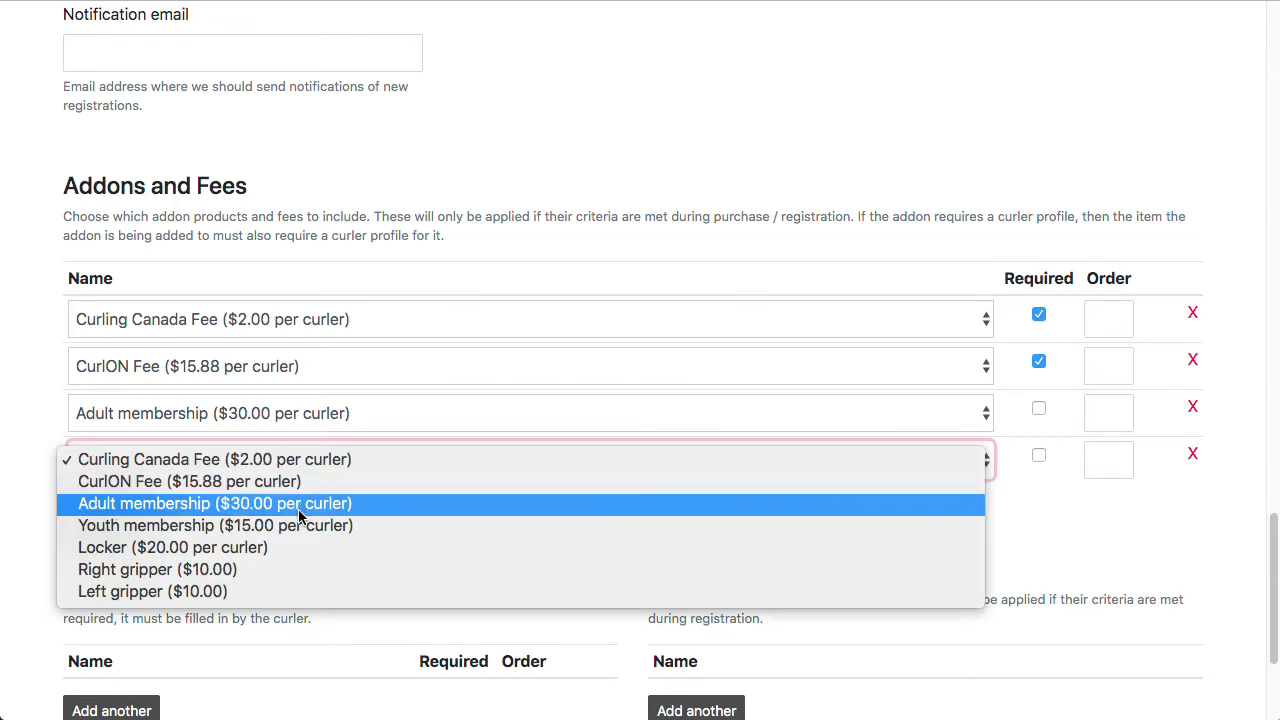
left_click(386, 537)
left_click(1038, 408)
left_click(1038, 455)
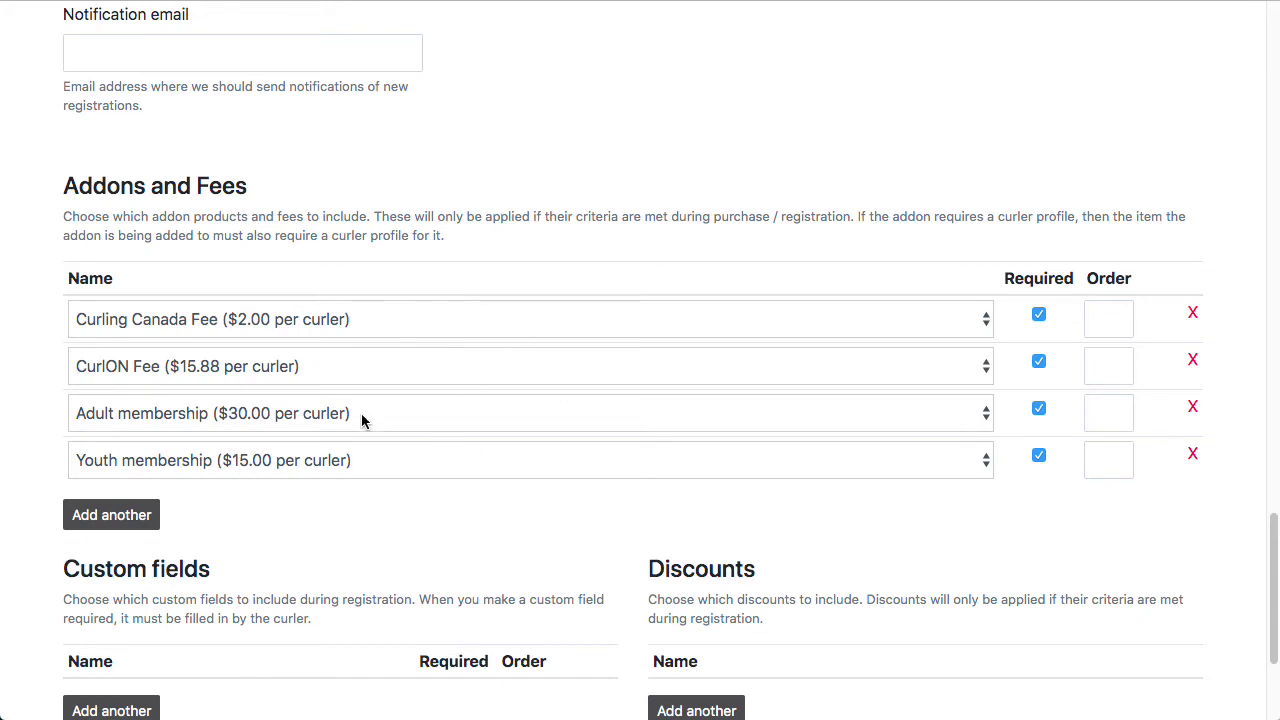
Step: Add the optional $20.00 Locker add-on
left_click(125, 516)
left_click(228, 520)
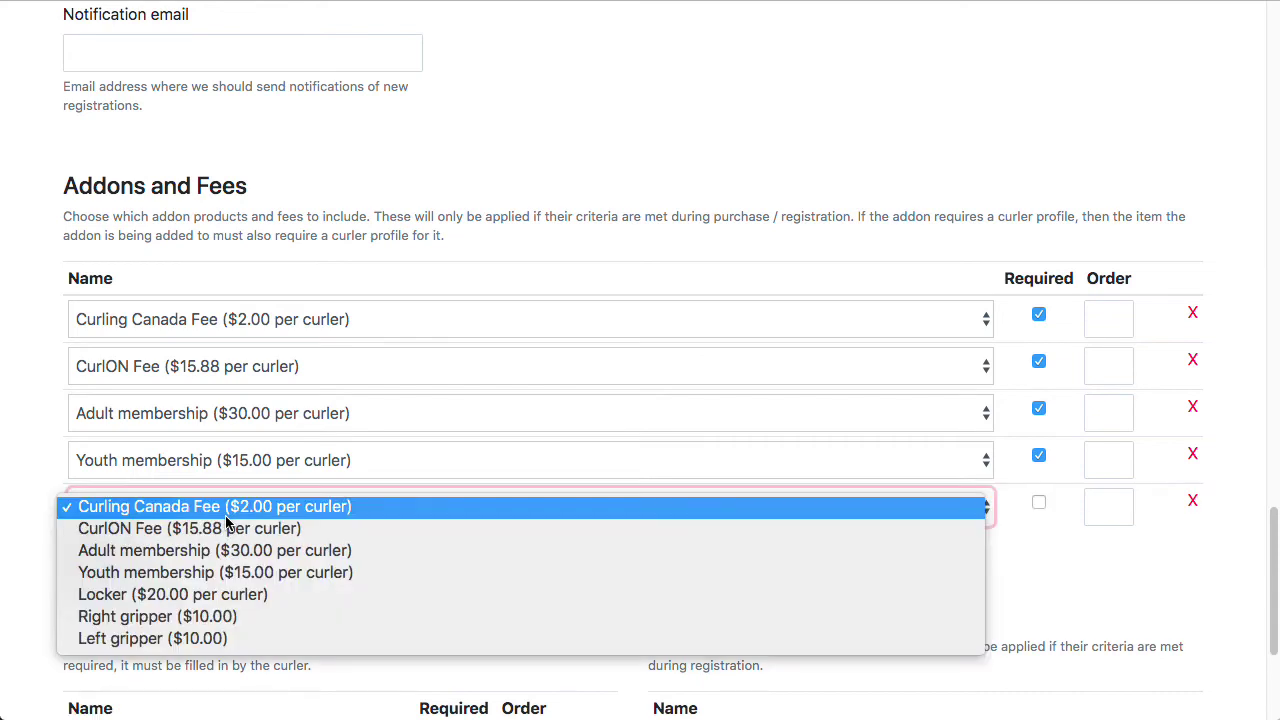
left_click(234, 597)
left_click(1066, 556)
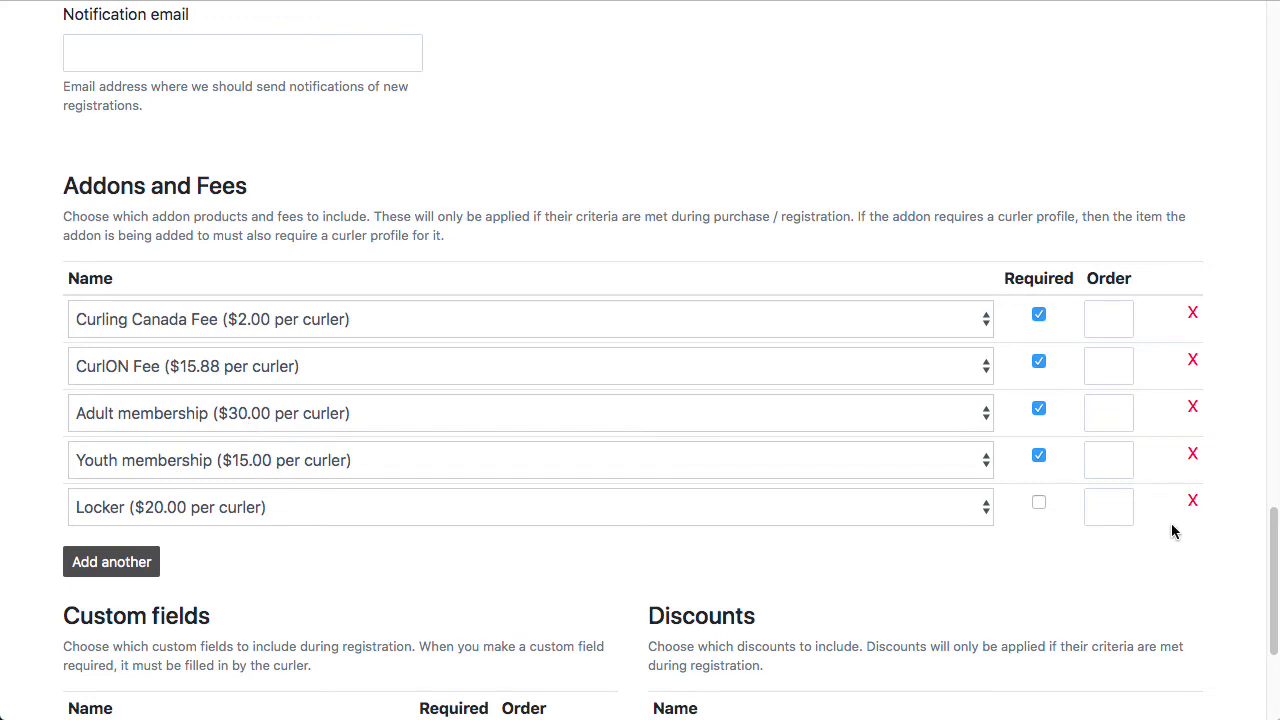
Step: Attach the 'First time curler?' custom field, leaving it optional
scroll(1172, 535, "down", 3)
scroll(480, 323, "down", 1)
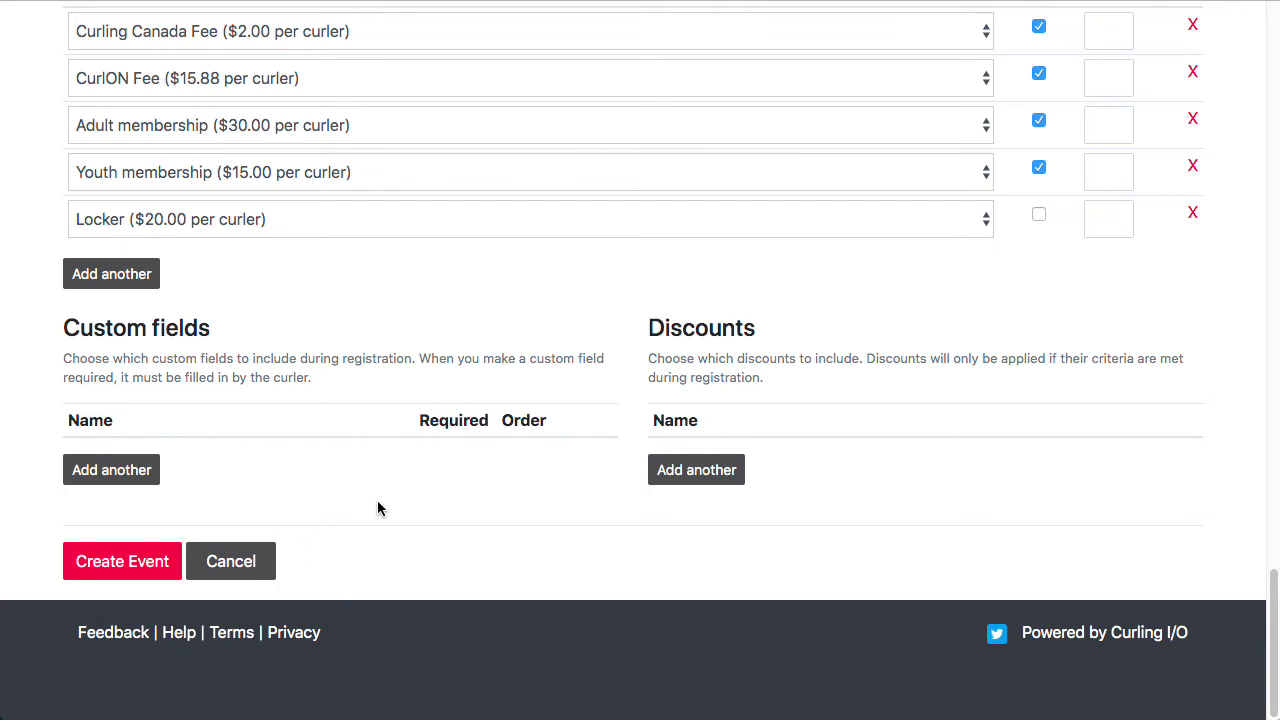
left_click(126, 480)
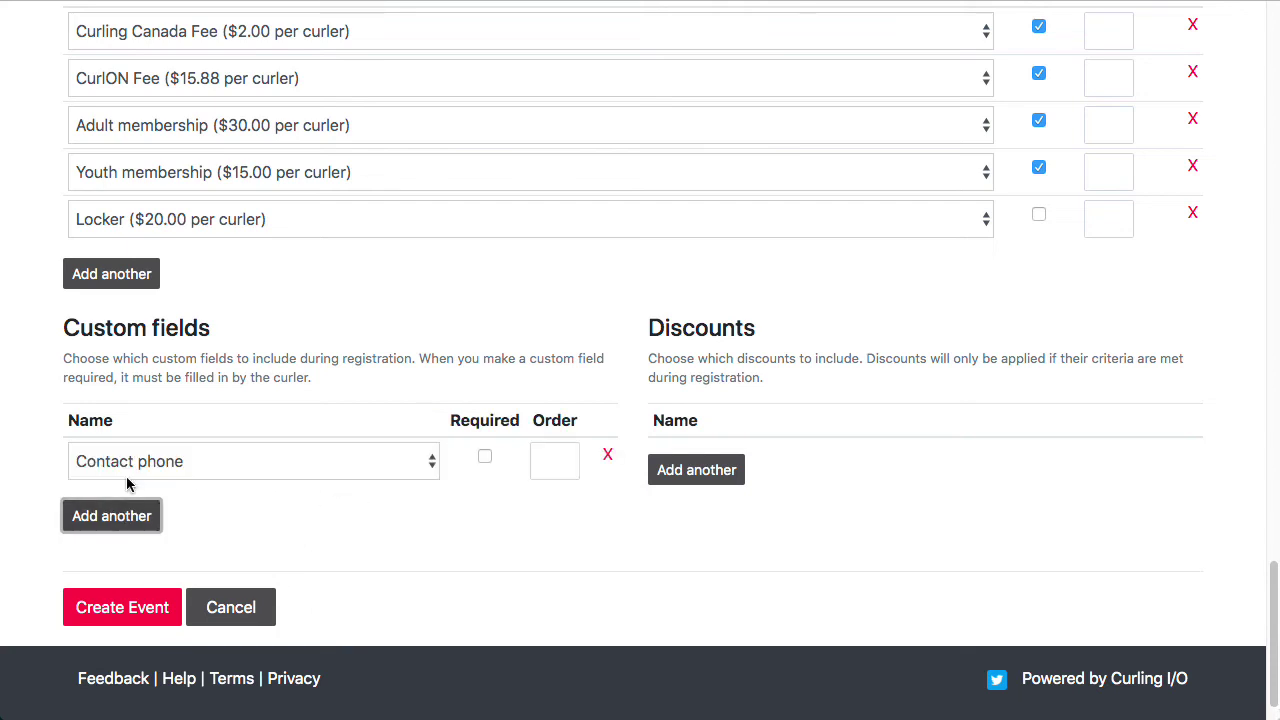
left_click(242, 458)
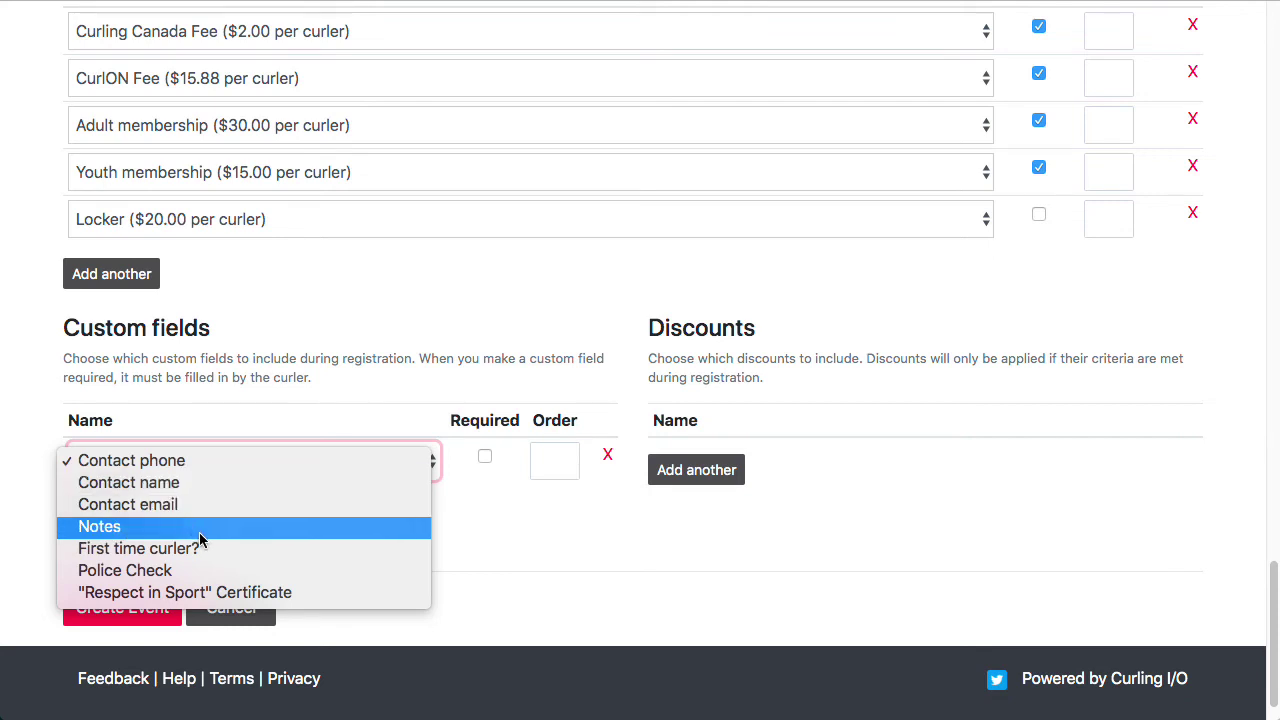
left_click(168, 550)
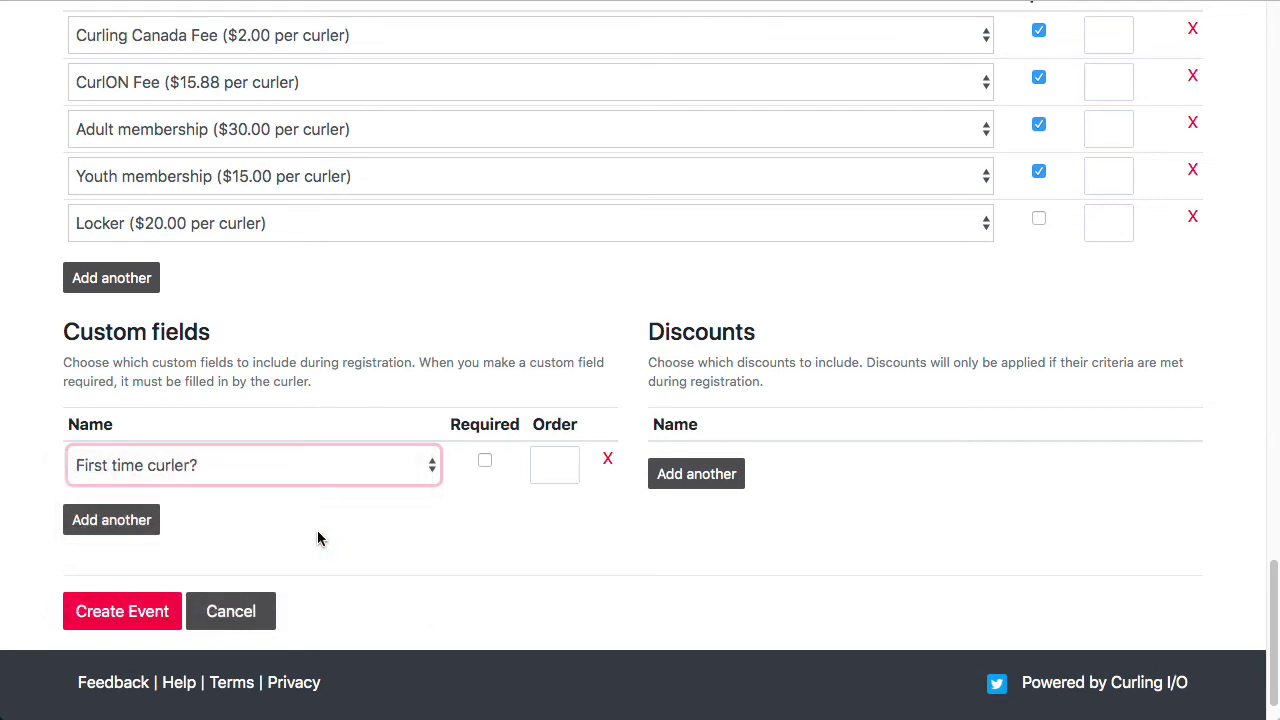
left_click(400, 534)
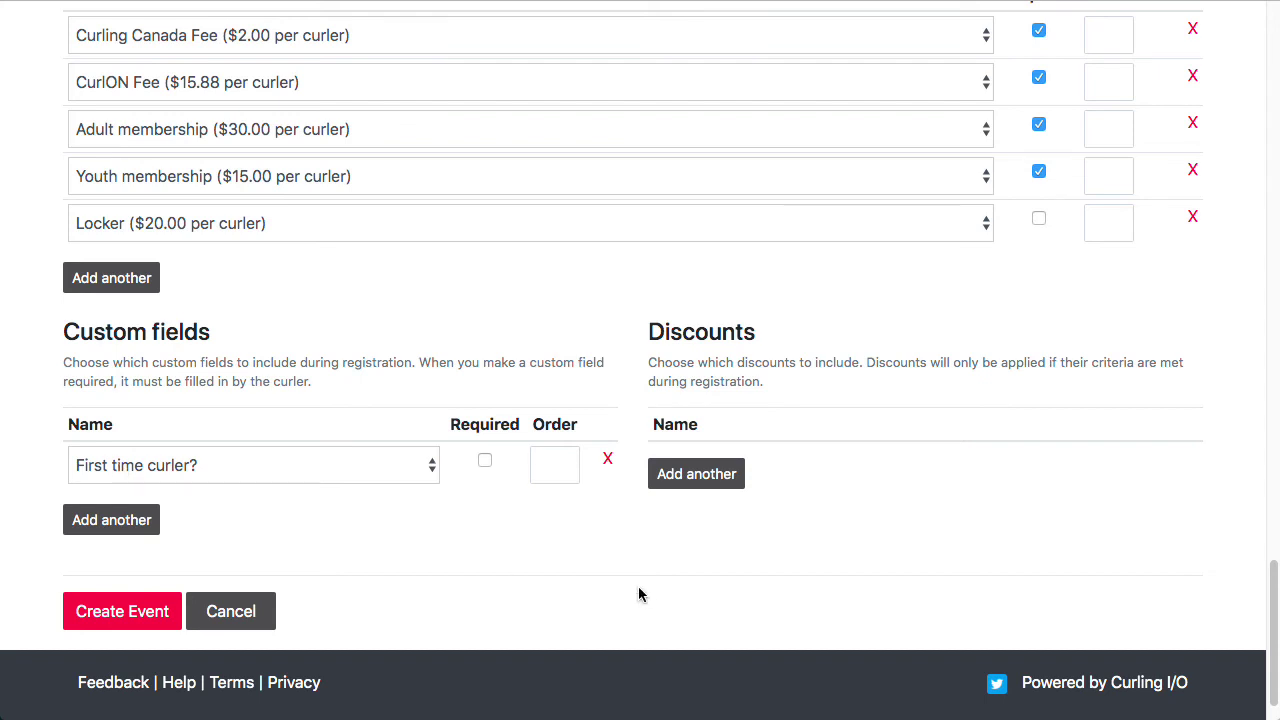
Step: Add three discounts: Two leagues, Three or more leagues, and First time curler
left_click(738, 479)
left_click(717, 522)
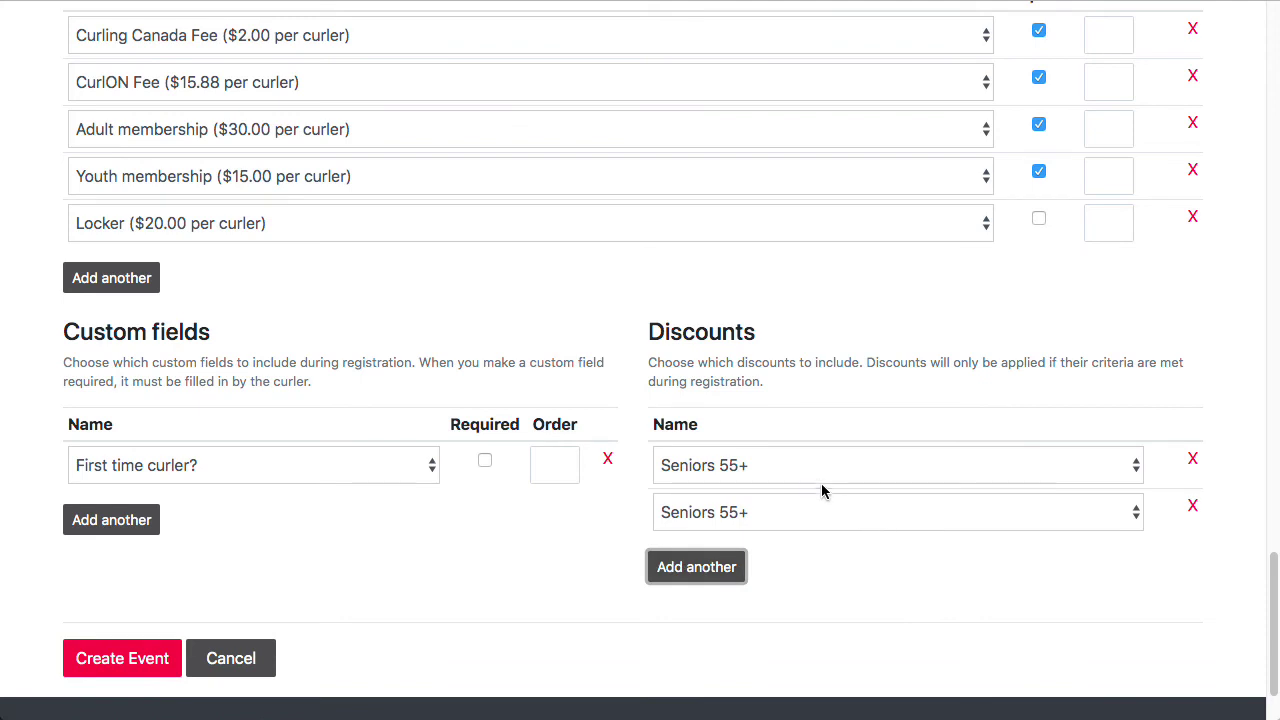
left_click(797, 460)
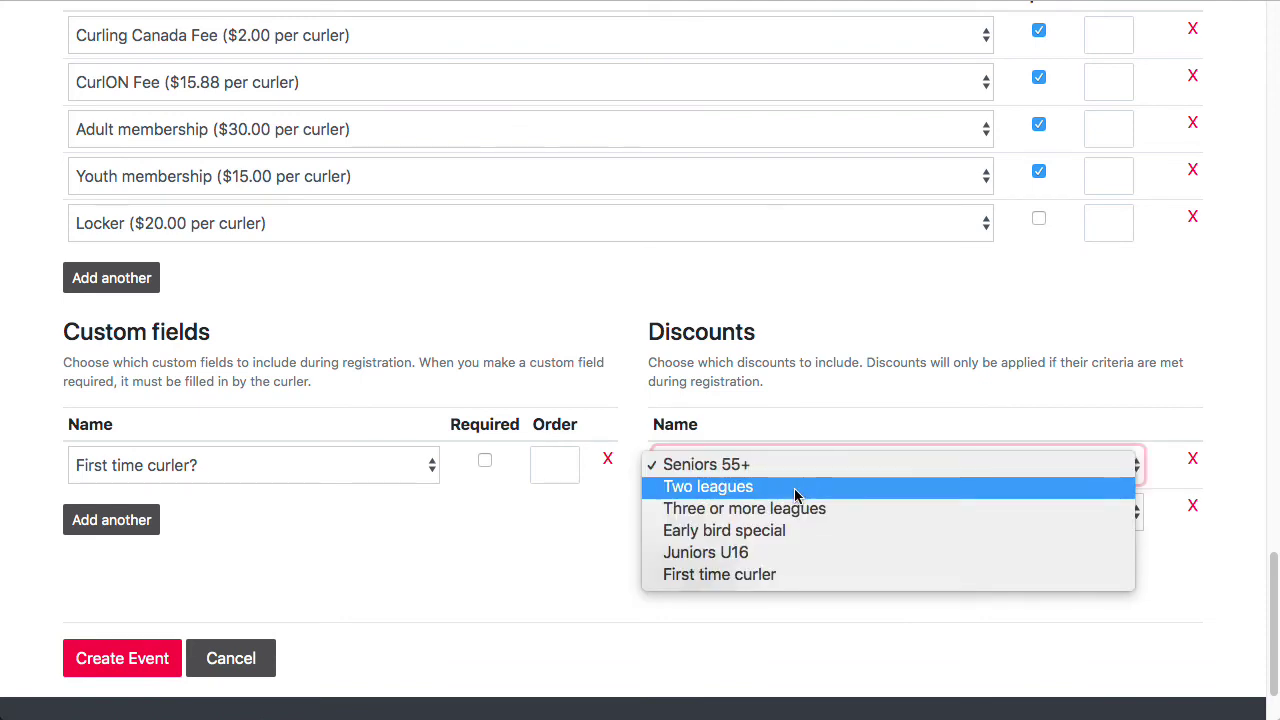
left_click(797, 487)
left_click(742, 513)
left_click(773, 556)
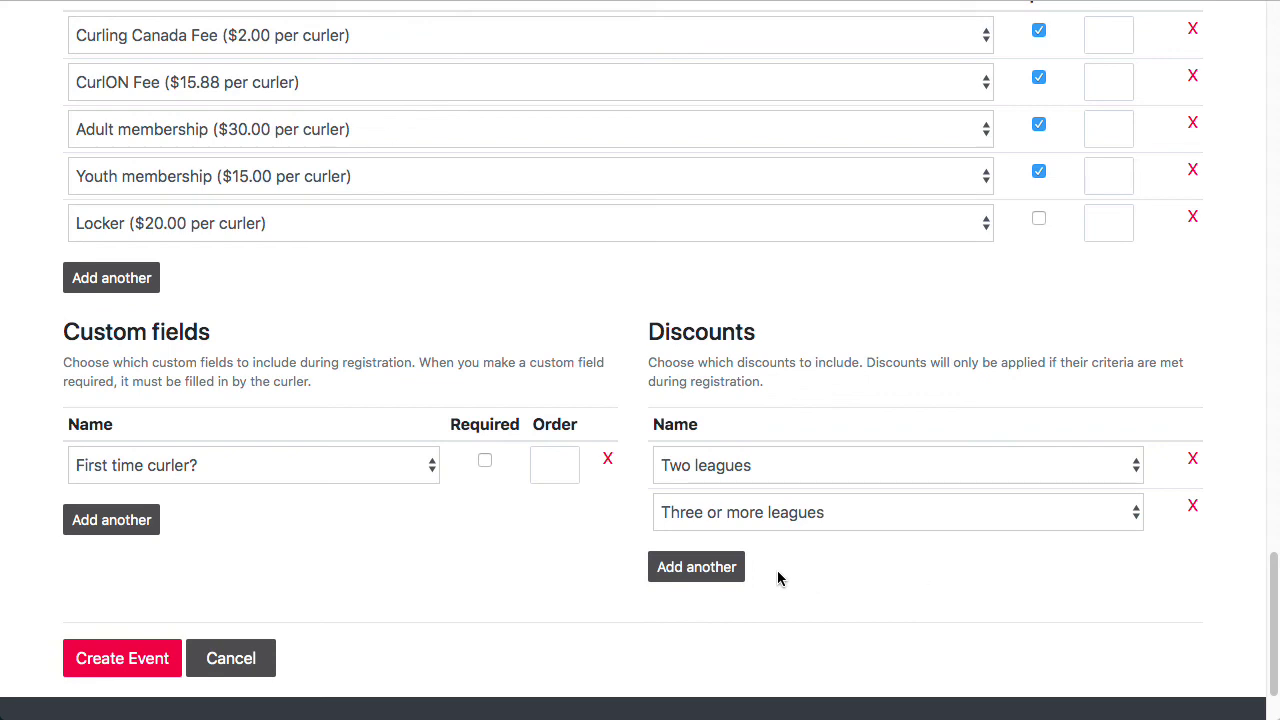
left_click(718, 578)
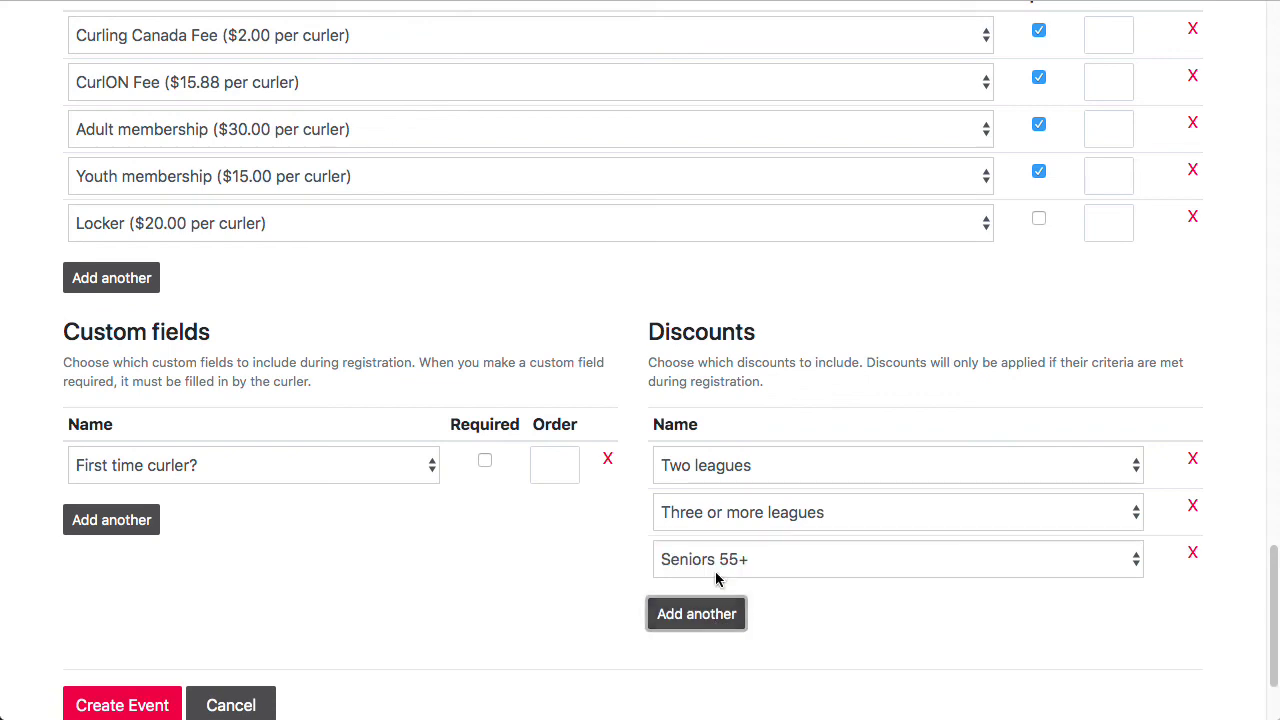
left_click(846, 569)
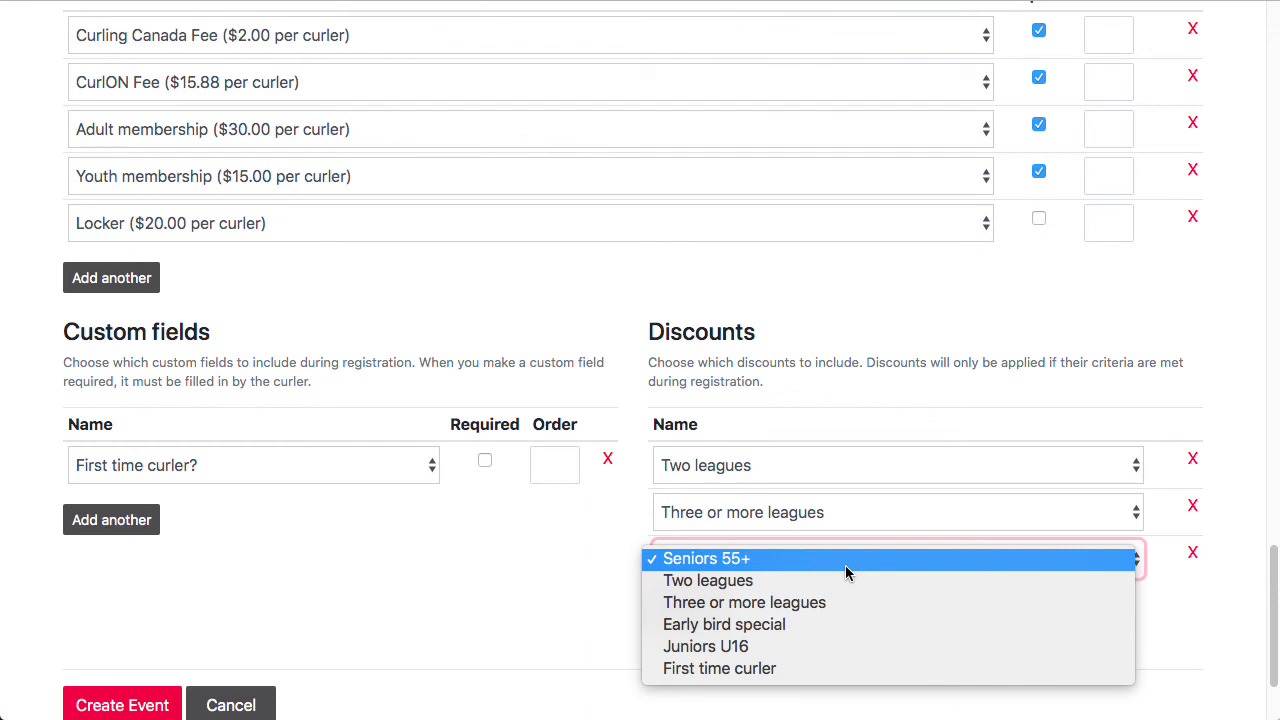
left_click(826, 678)
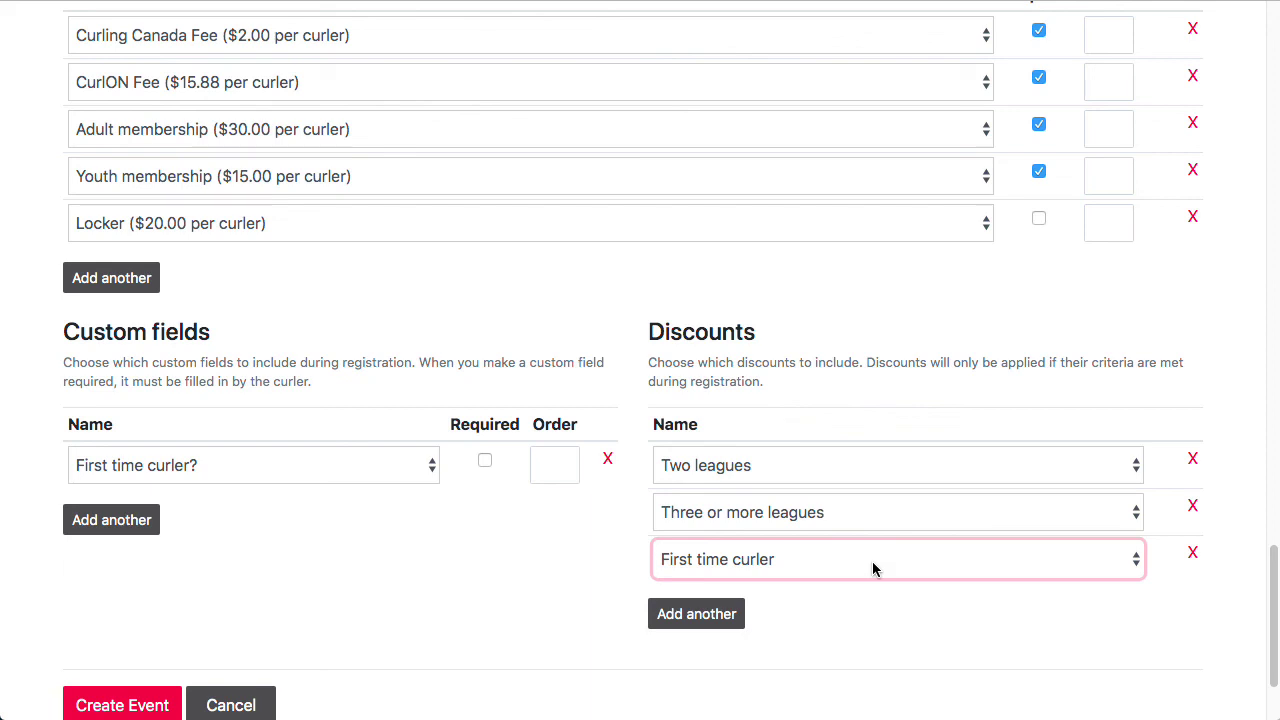
left_click(985, 640)
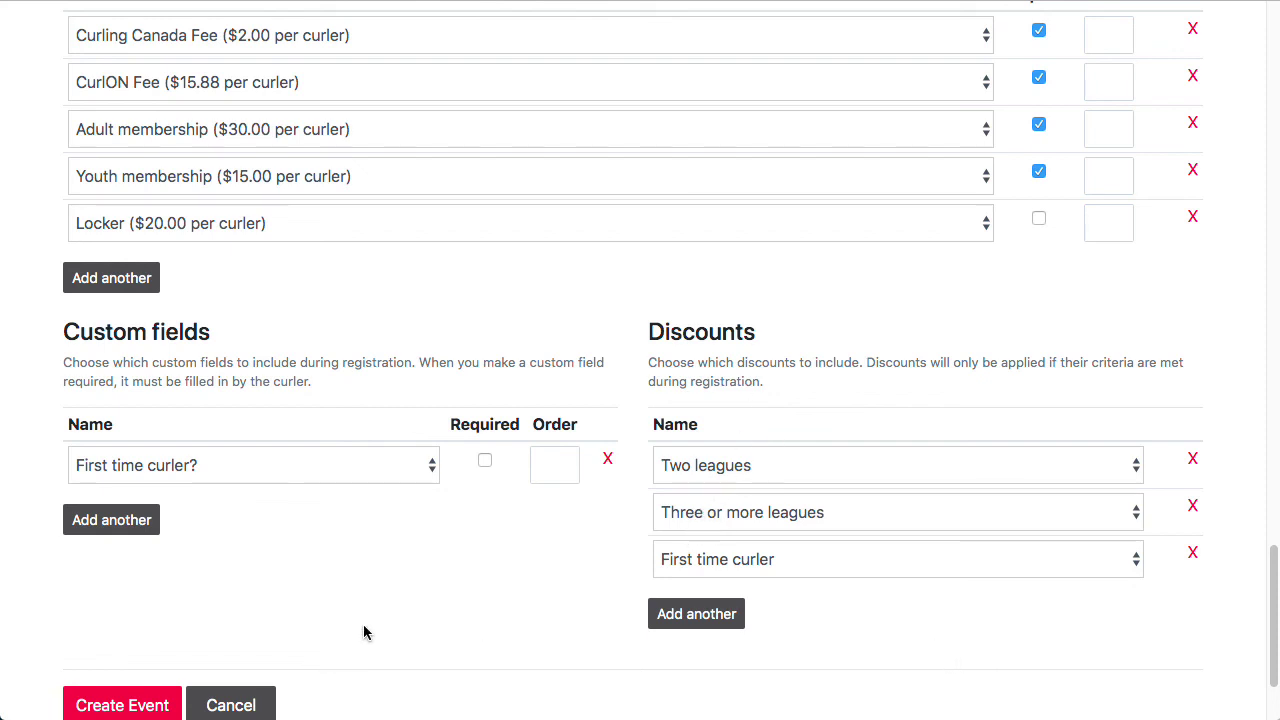
scroll(363, 632, "down", 1)
Step: Create the Monday Night Open league and review its public preview page showing a $226.00 total
left_click(124, 669)
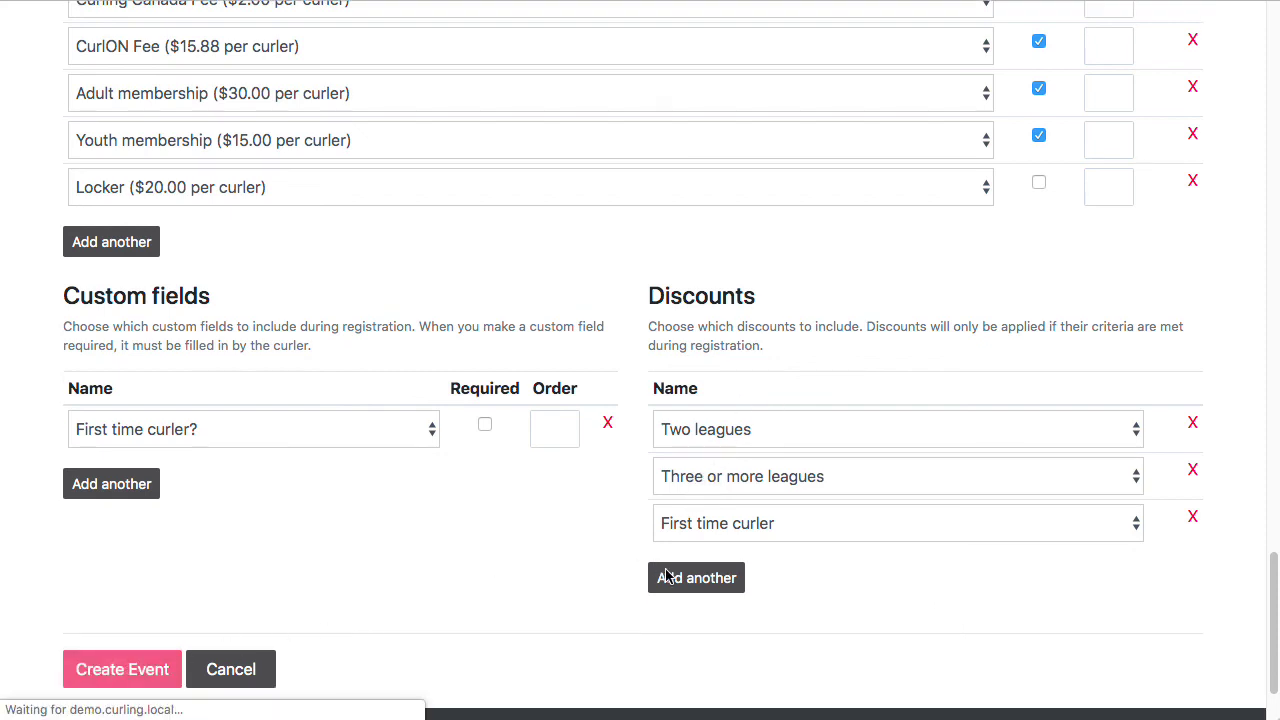
left_click(1169, 101)
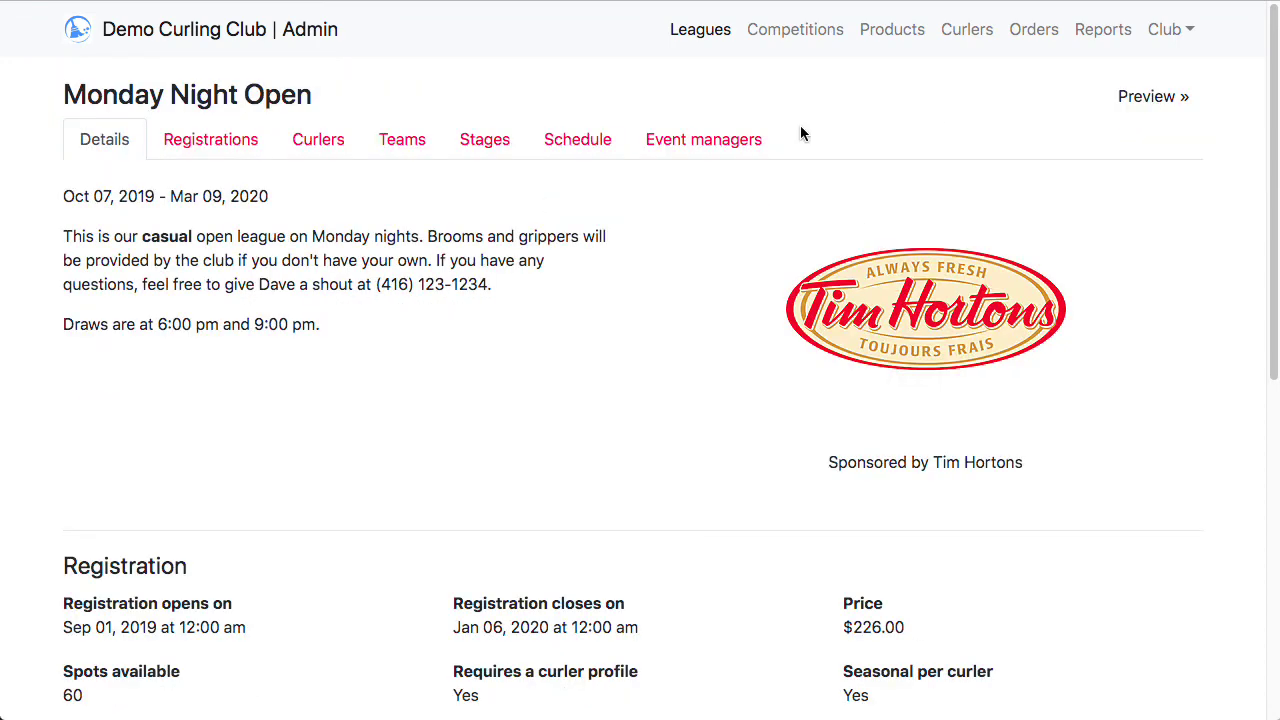
left_click(1125, 96)
scroll(291, 357, "down", 5)
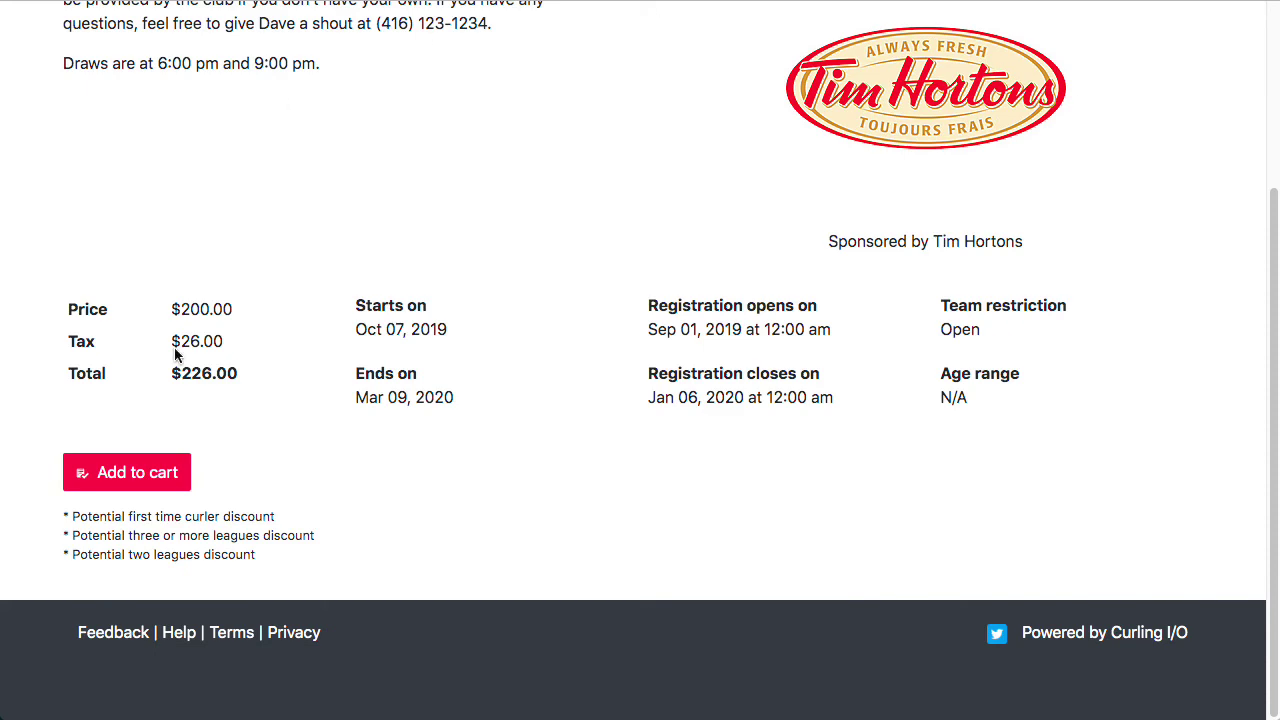
scroll(506, 371, "up", 5)
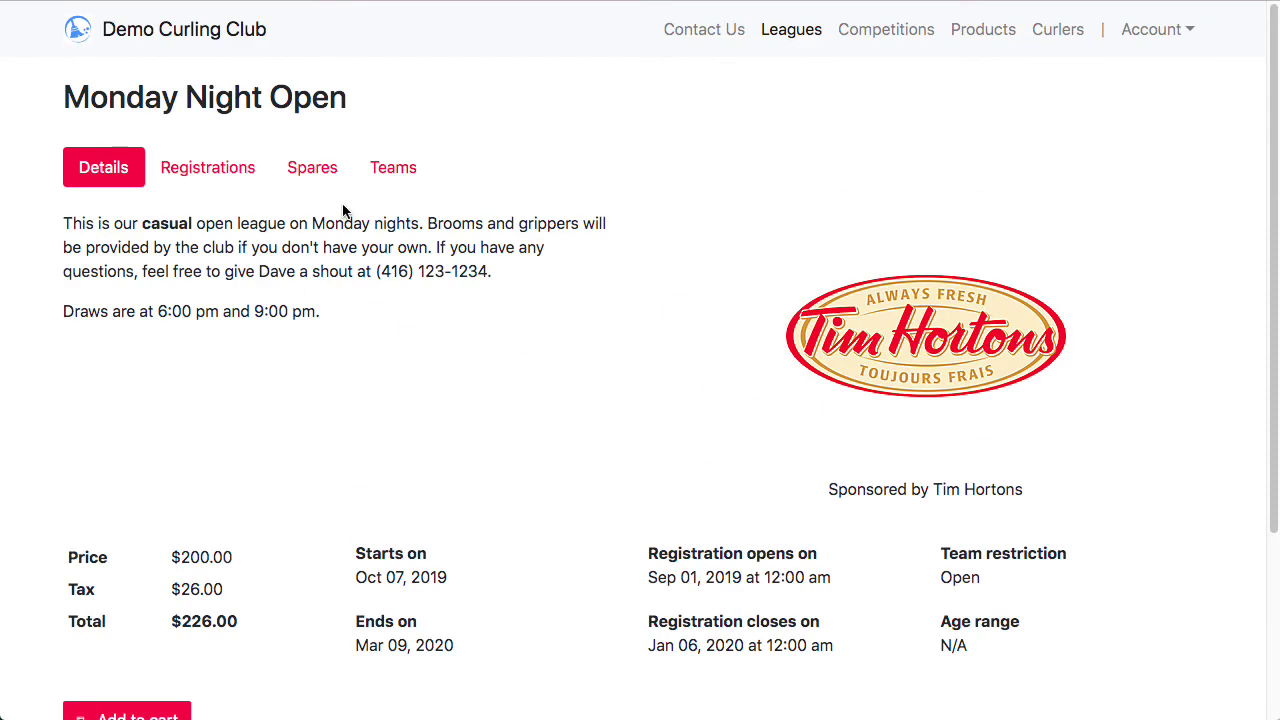
Step: Add Monday Night Open (starting Oct 07, 2019, $200.00) to the cart from the public Leagues list
left_click(797, 31)
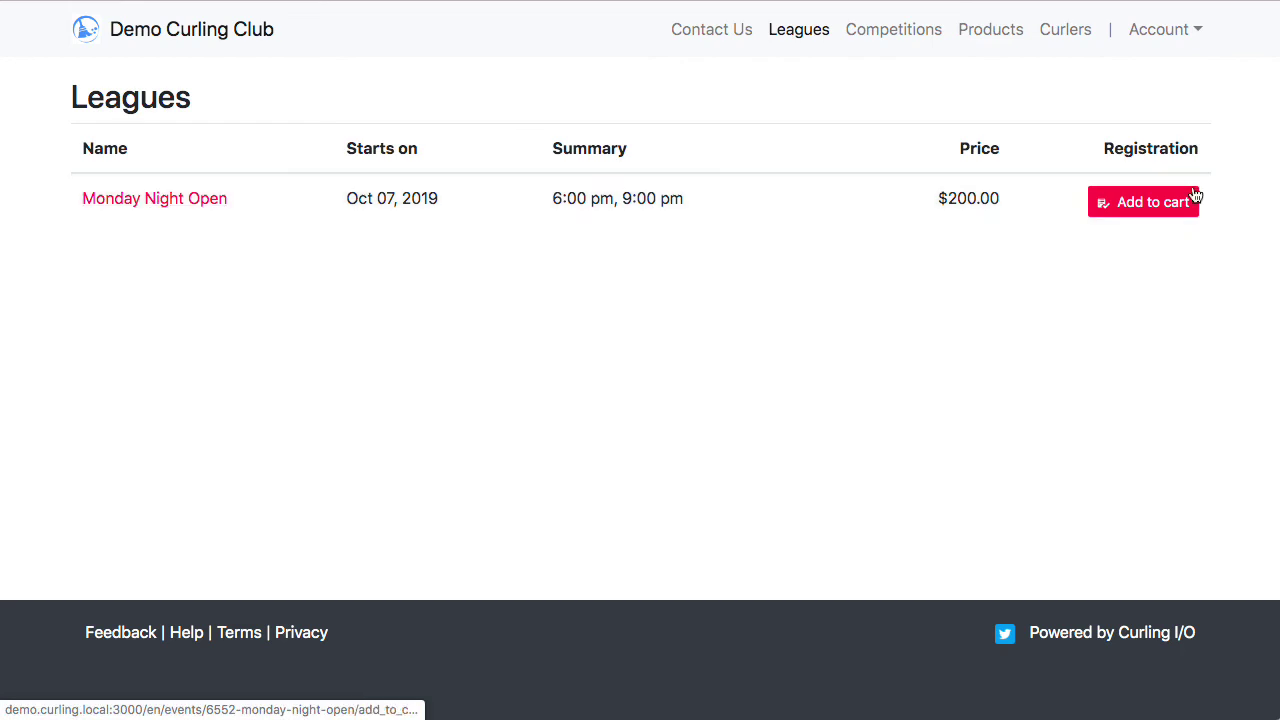
left_click(1134, 204)
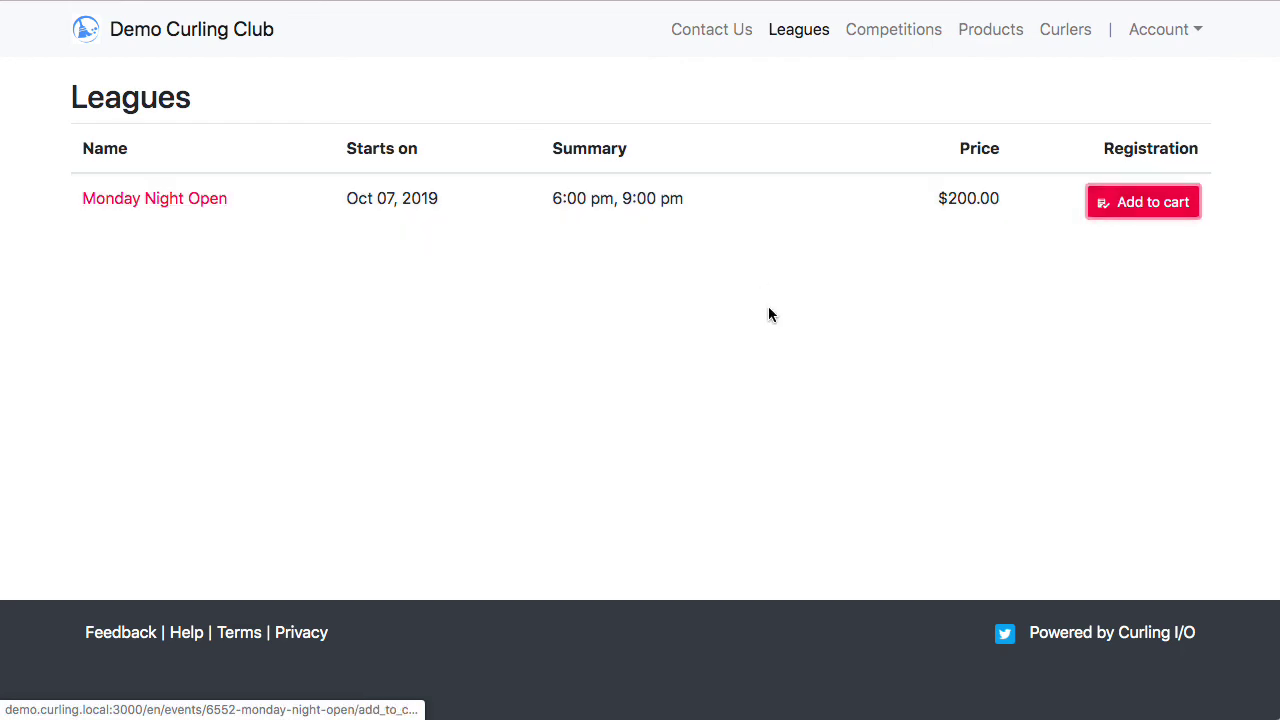